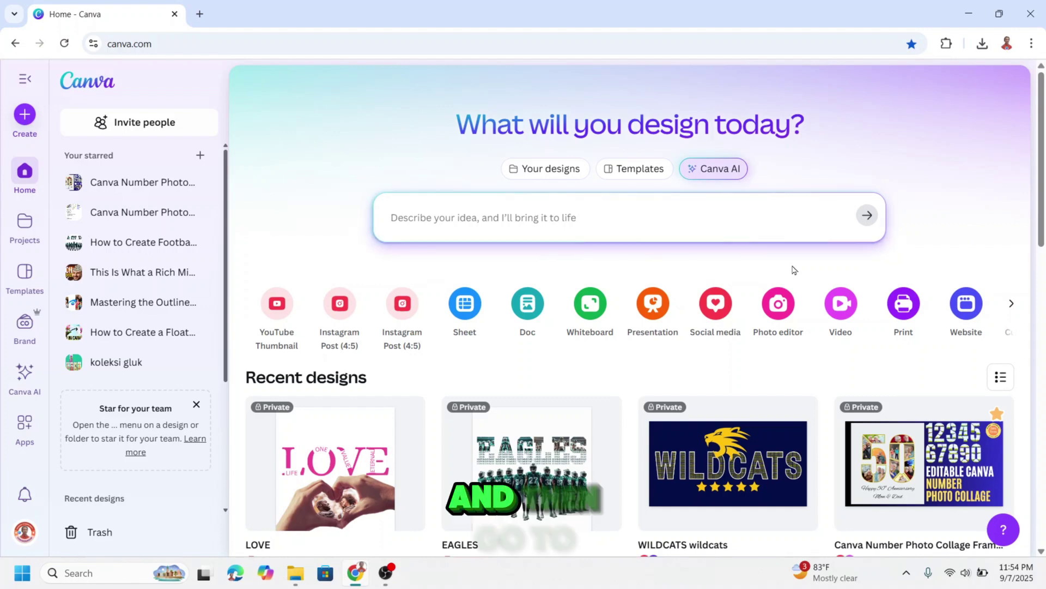
# Step: Open Canva's Create a design window to start a new print product
pyautogui.click(904, 303)
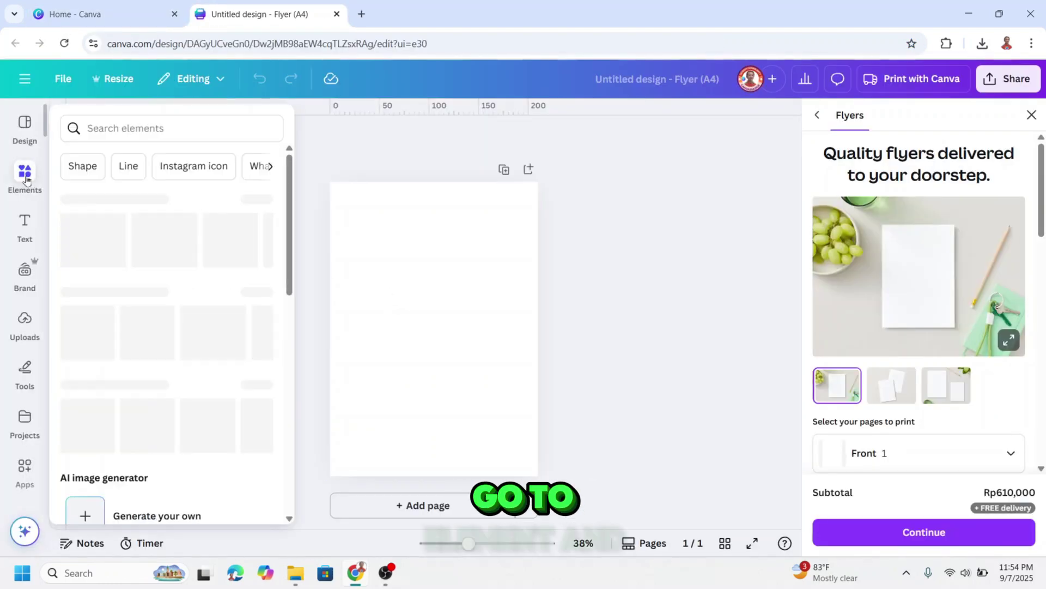
# Step: Add the red grunge heart photo from a 'grunge heart' element search
pyautogui.click(115, 121)
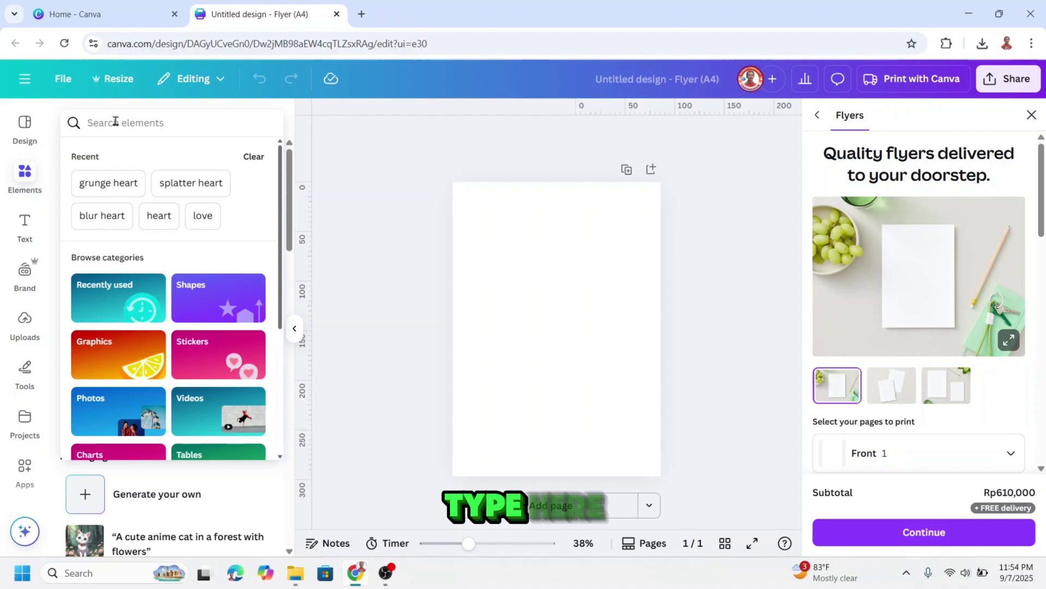
pyautogui.click(109, 182)
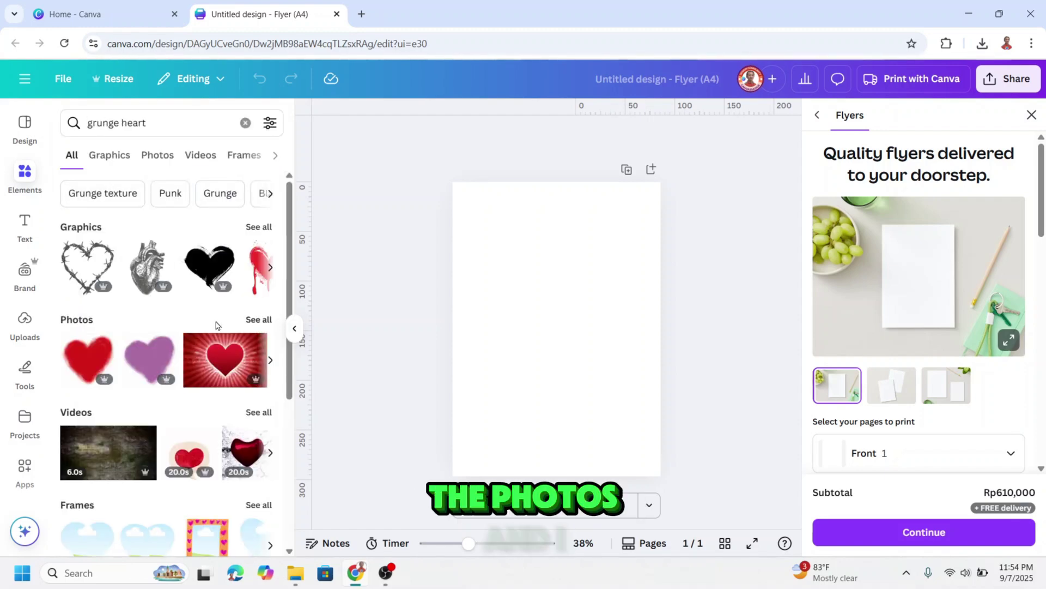
pyautogui.click(100, 348)
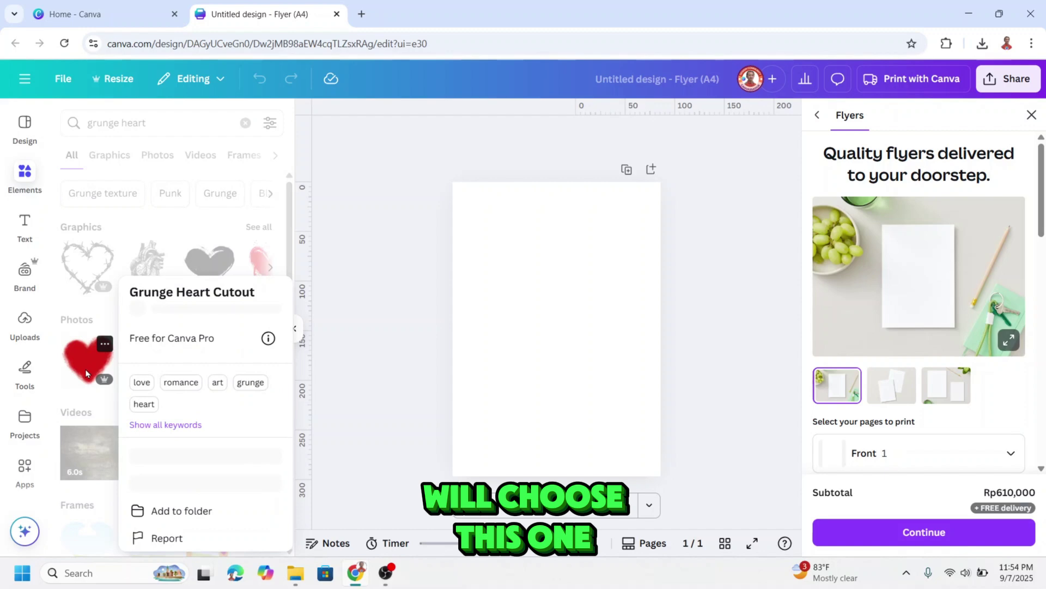
pyautogui.click(88, 358)
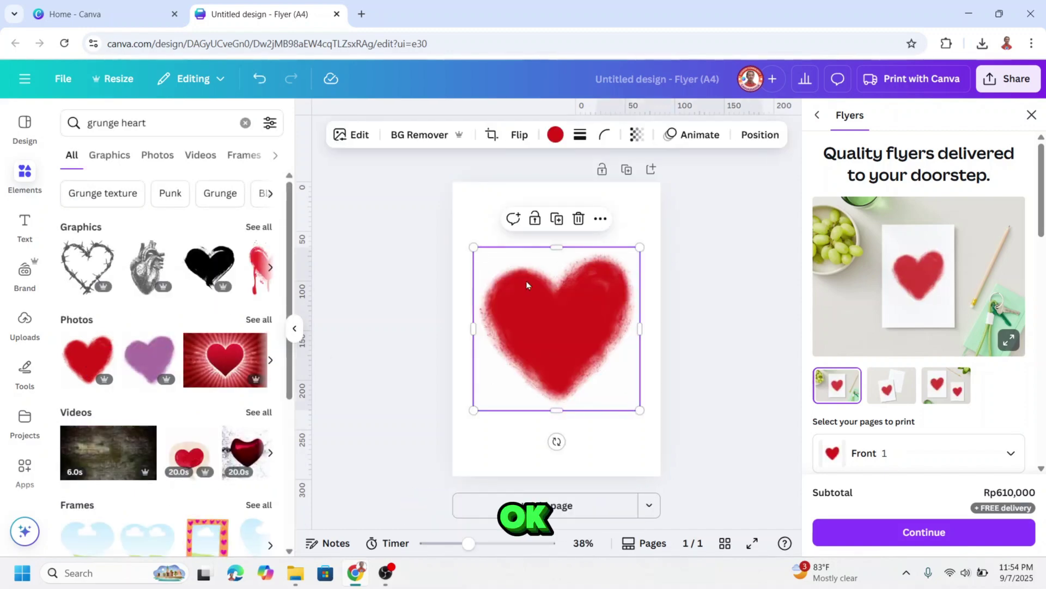
# Step: Move the heart lower on the page and shrink it to about 130 by 128
pyautogui.moveTo(563, 304); pyautogui.dragTo(568, 345)
pyautogui.moveTo(480, 293); pyautogui.dragTo(519, 331)
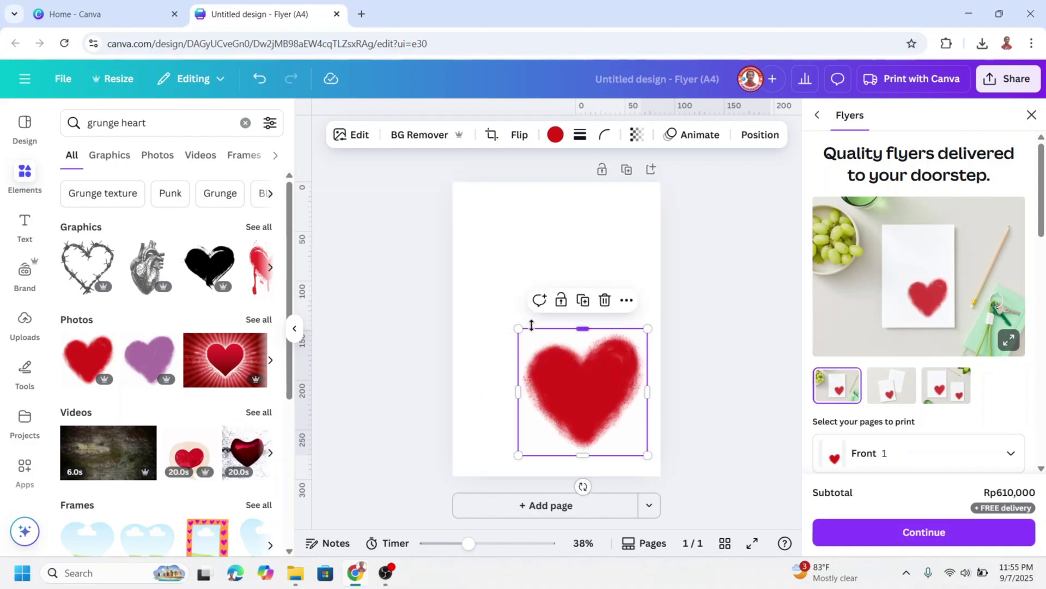
pyautogui.moveTo(146, 123); pyautogui.dragTo(46, 122)
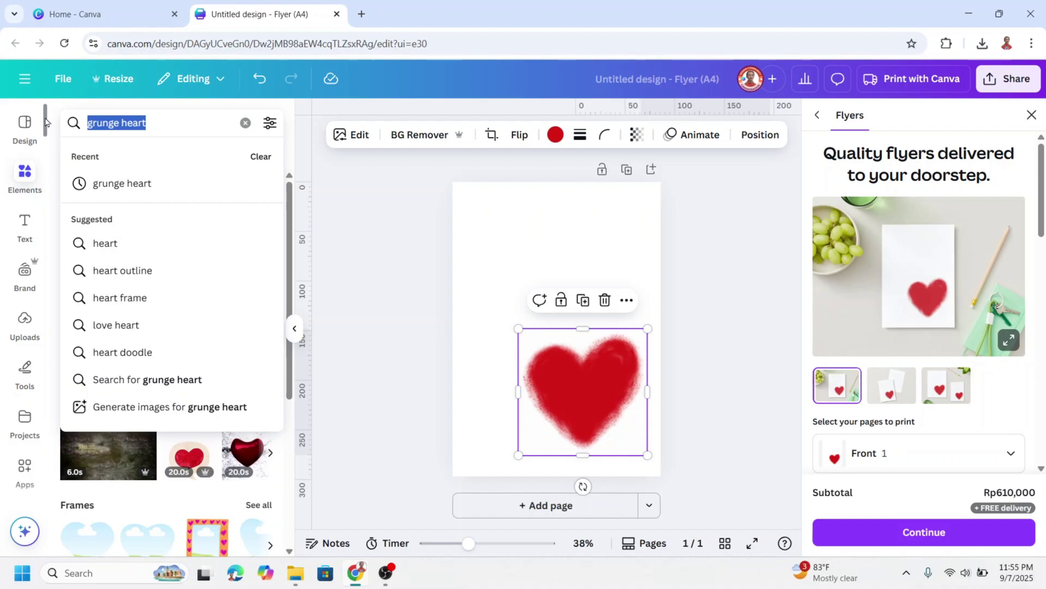
# Step: Search photos for 'grey' and place the grey gradient photo above the heart
pyautogui.write('grey')
pyautogui.press('Return')
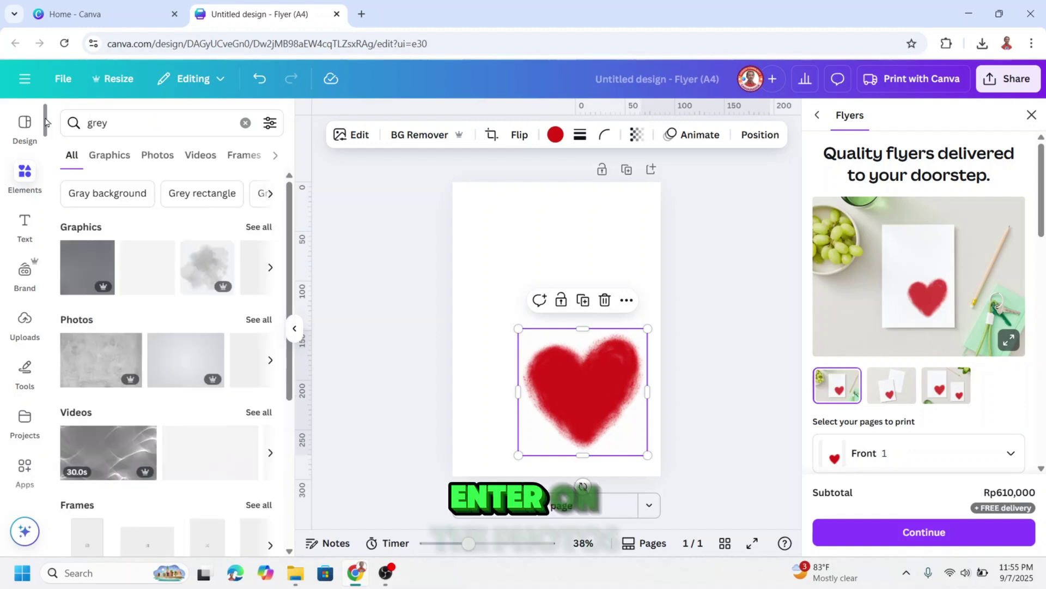
pyautogui.click(156, 158)
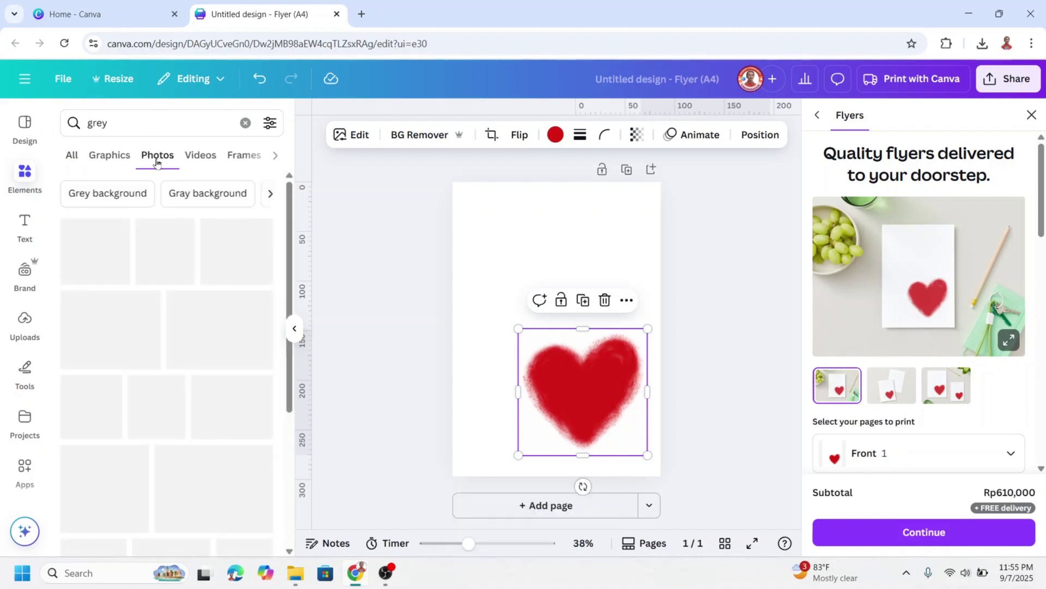
pyautogui.scroll(-8, 190, 282)
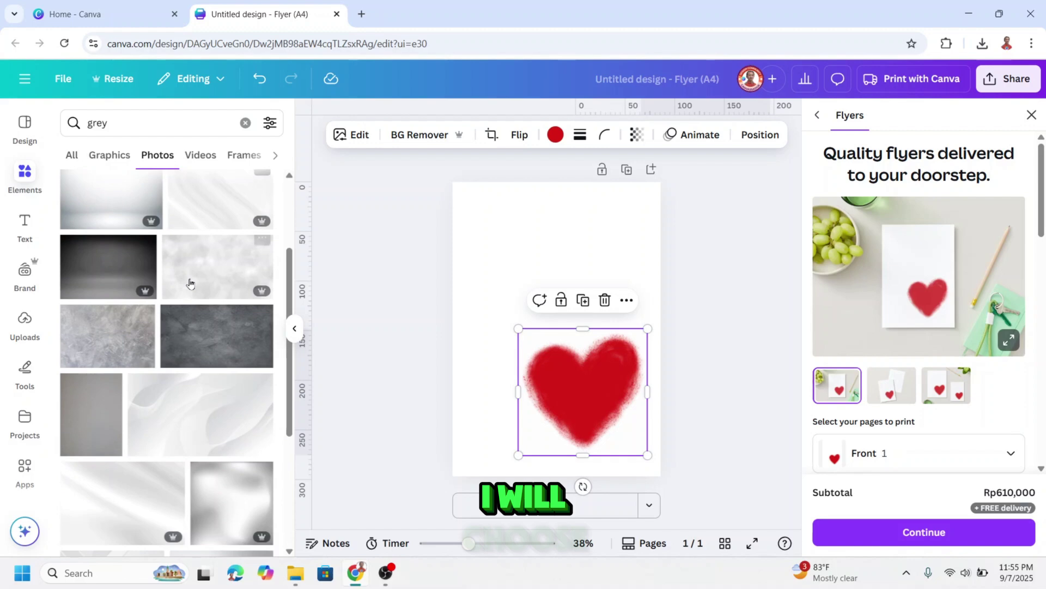
pyautogui.click(207, 318)
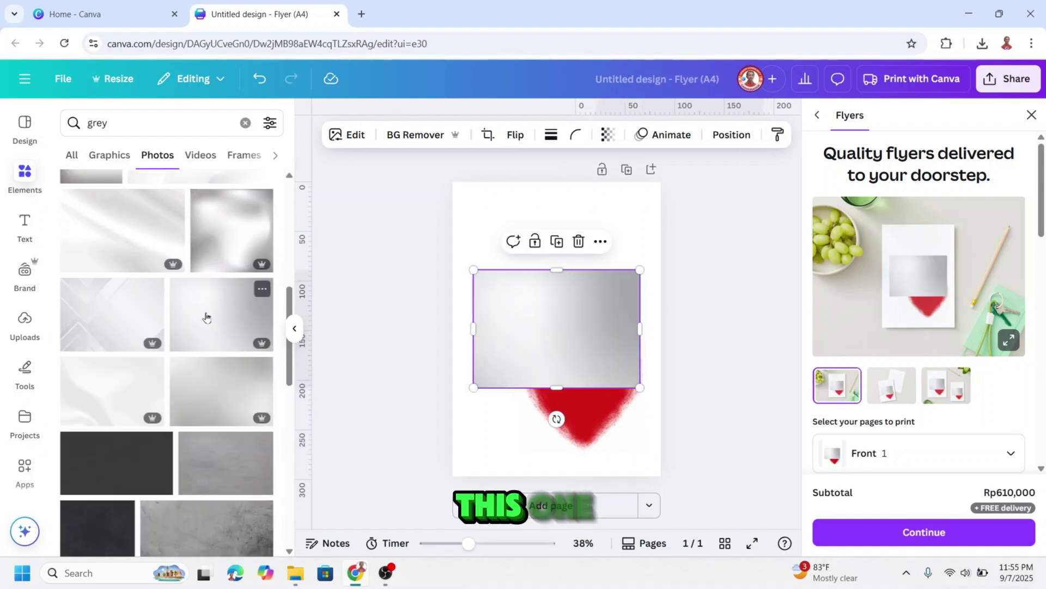
pyautogui.click(263, 290)
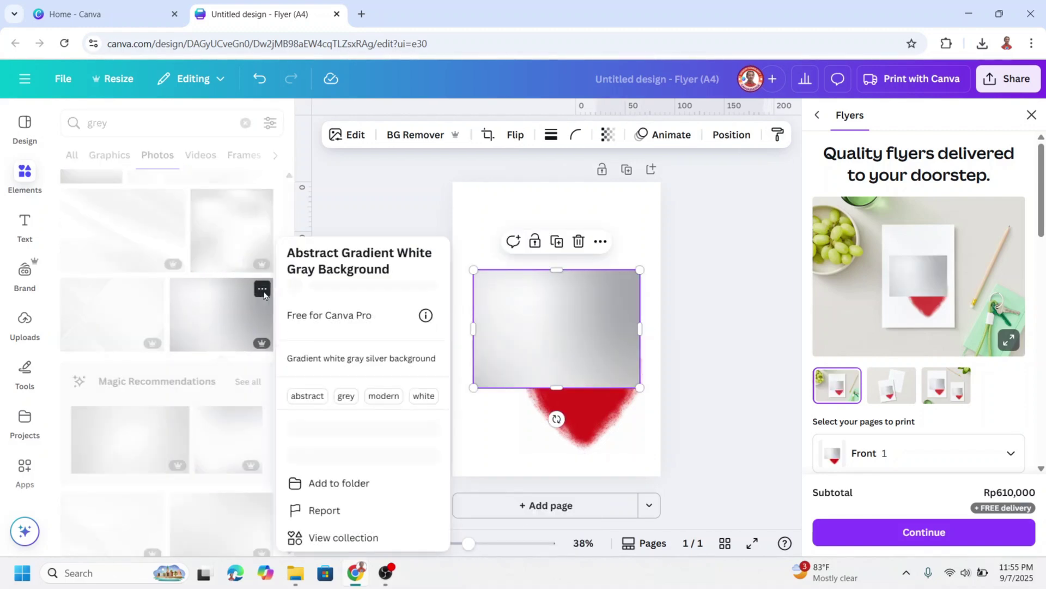
pyautogui.click(567, 345)
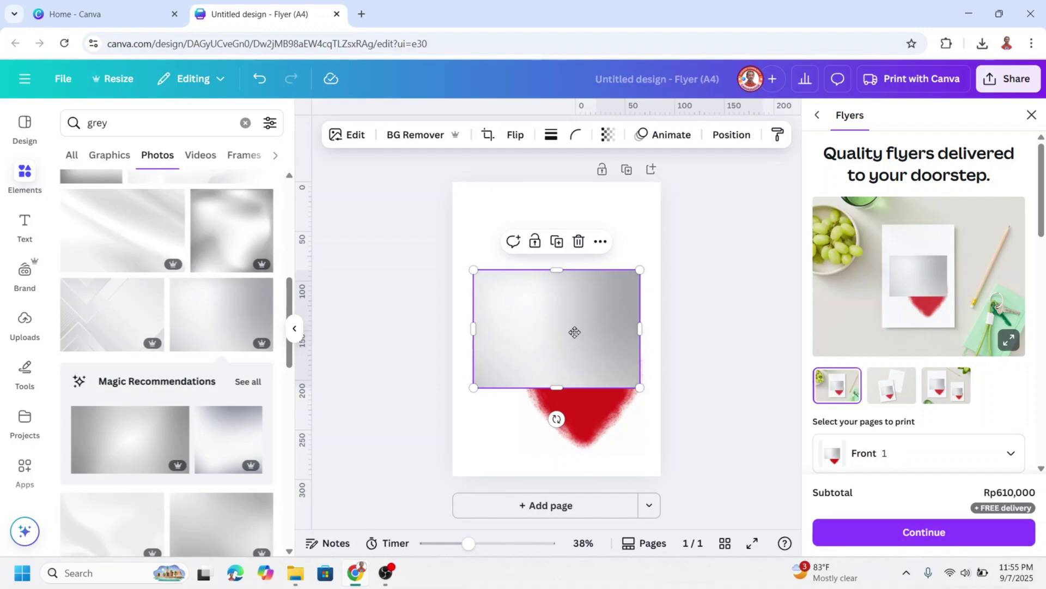
pyautogui.moveTo(573, 332); pyautogui.dragTo(569, 273)
pyautogui.click(25, 466)
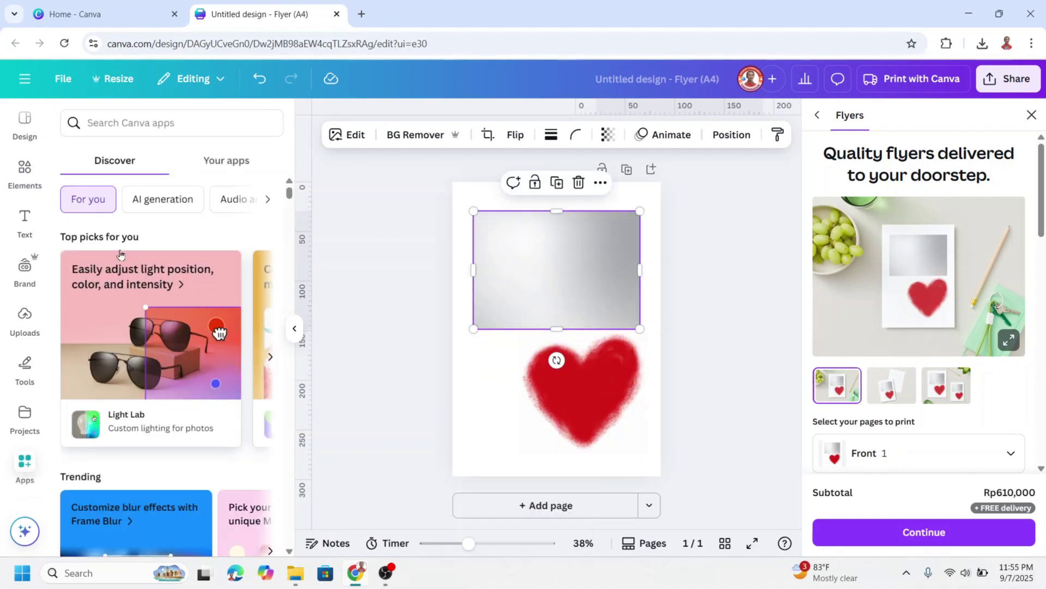
# Step: In the Image Cutout app, set the selected grunge heart as the image cutout shape
pyautogui.click(144, 124)
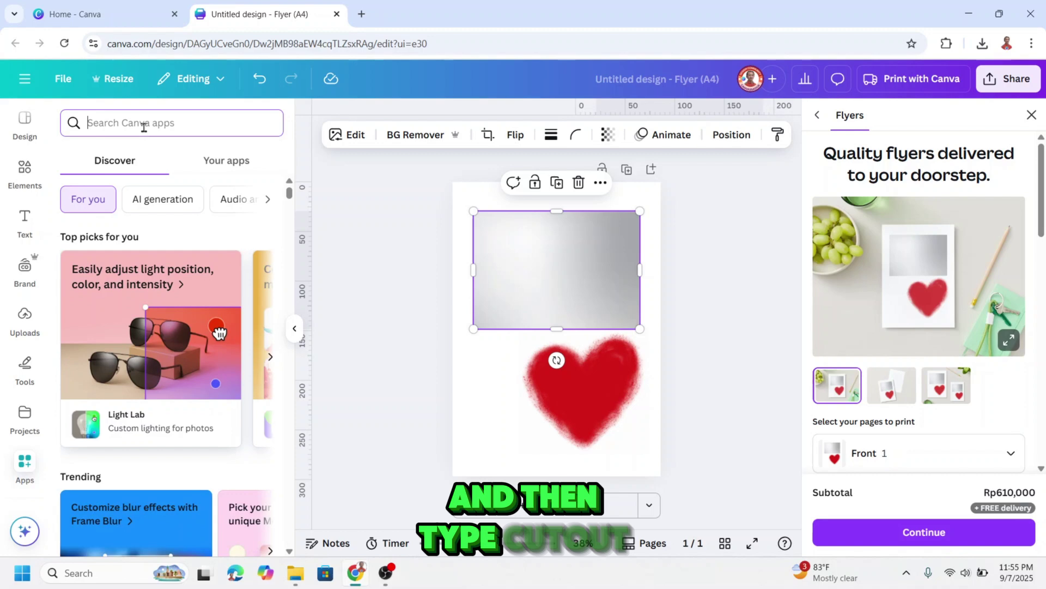
pyautogui.write('cutout')
pyautogui.press('Return')
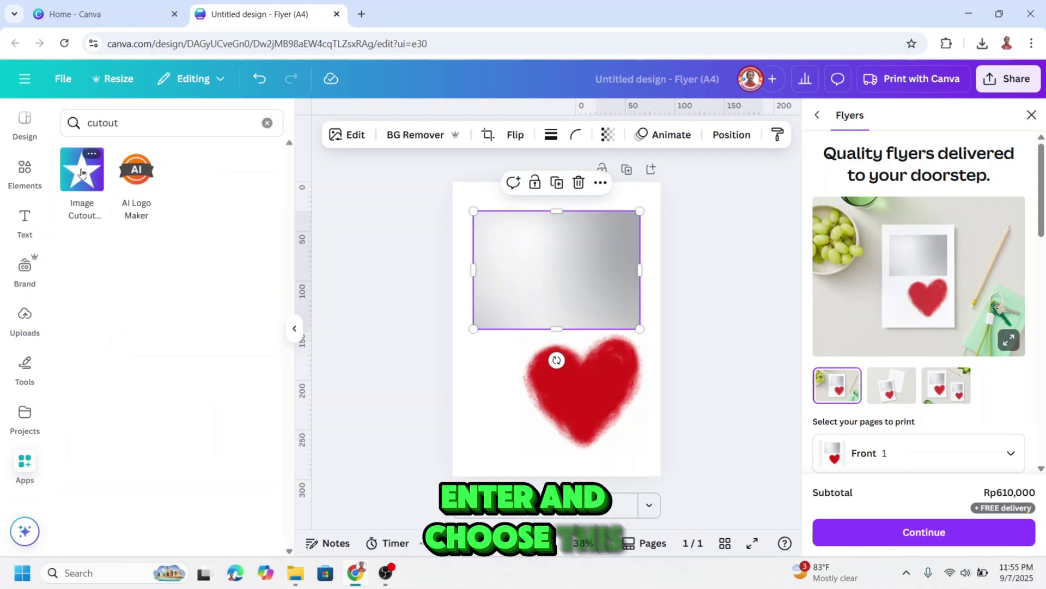
pyautogui.click(82, 173)
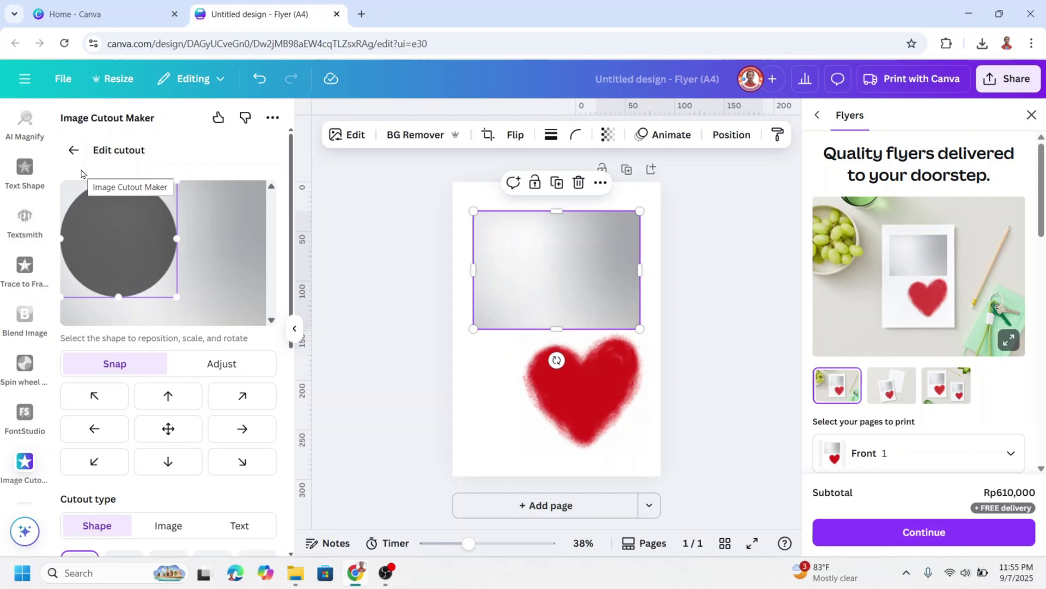
pyautogui.scroll(-4, 248, 308)
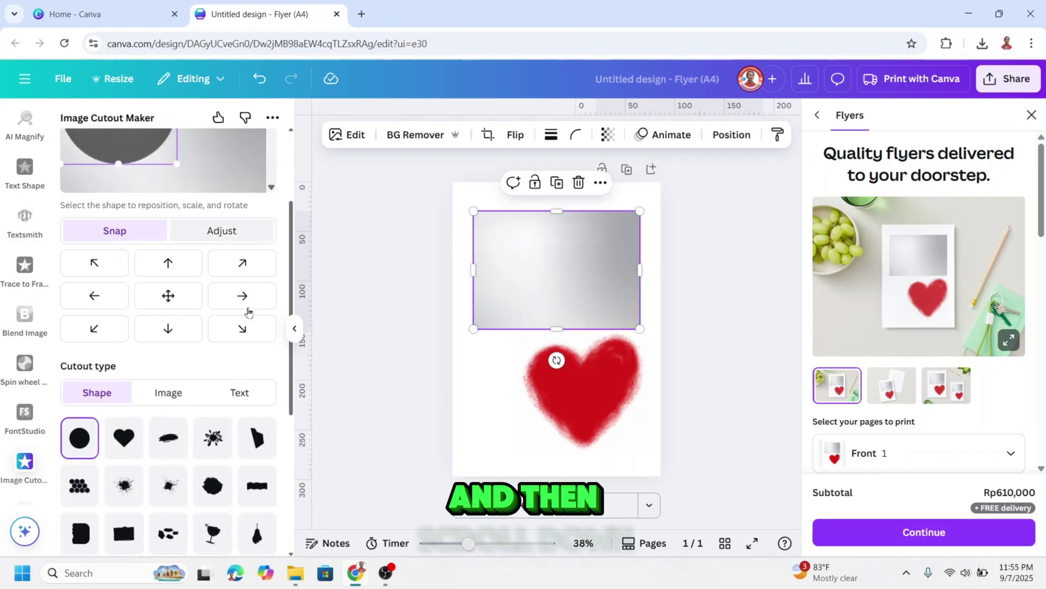
pyautogui.click(588, 388)
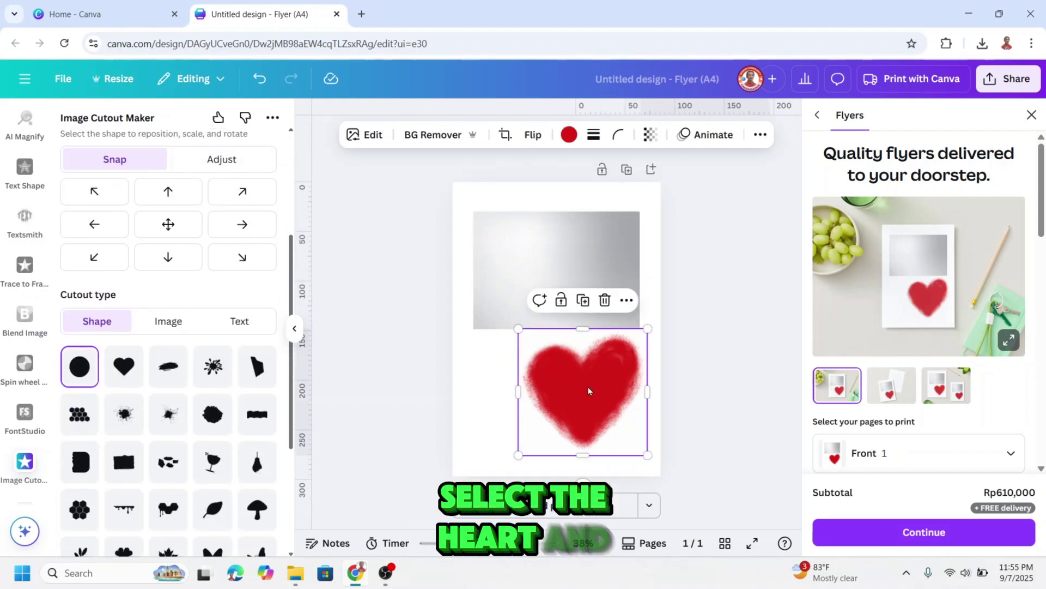
pyautogui.click(162, 323)
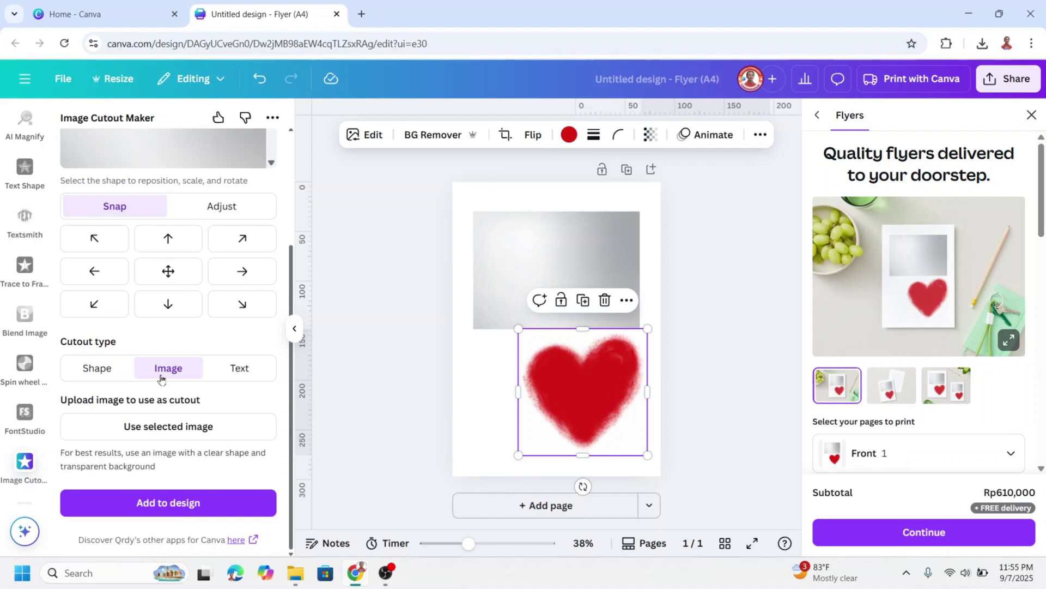
pyautogui.click(164, 428)
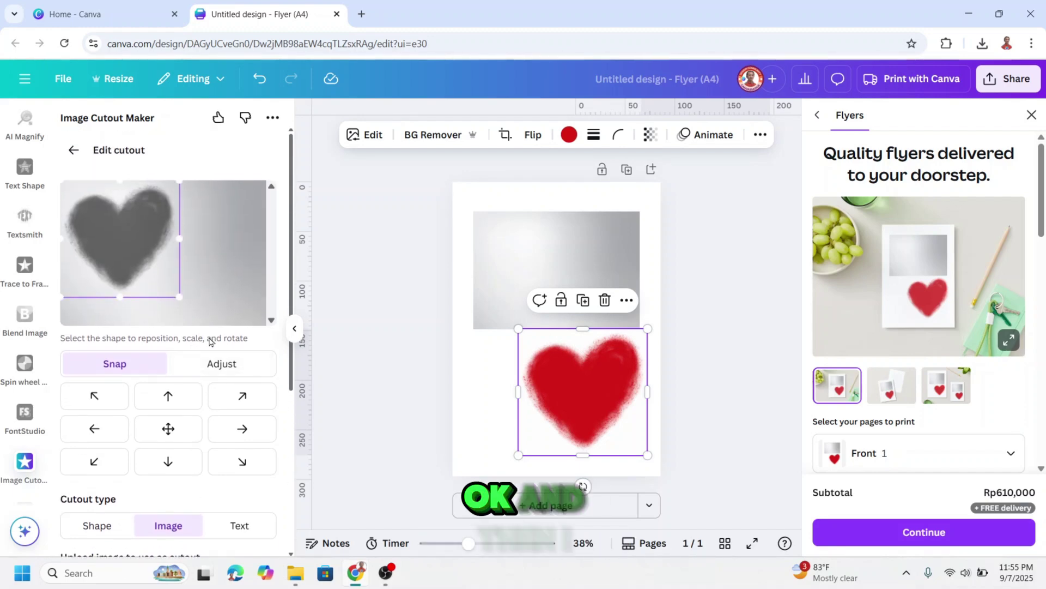
# Step: Shrink and position the heart cutout, delete the original photo and heart, and add the cutout
pyautogui.moveTo(180, 297); pyautogui.dragTo(170, 283)
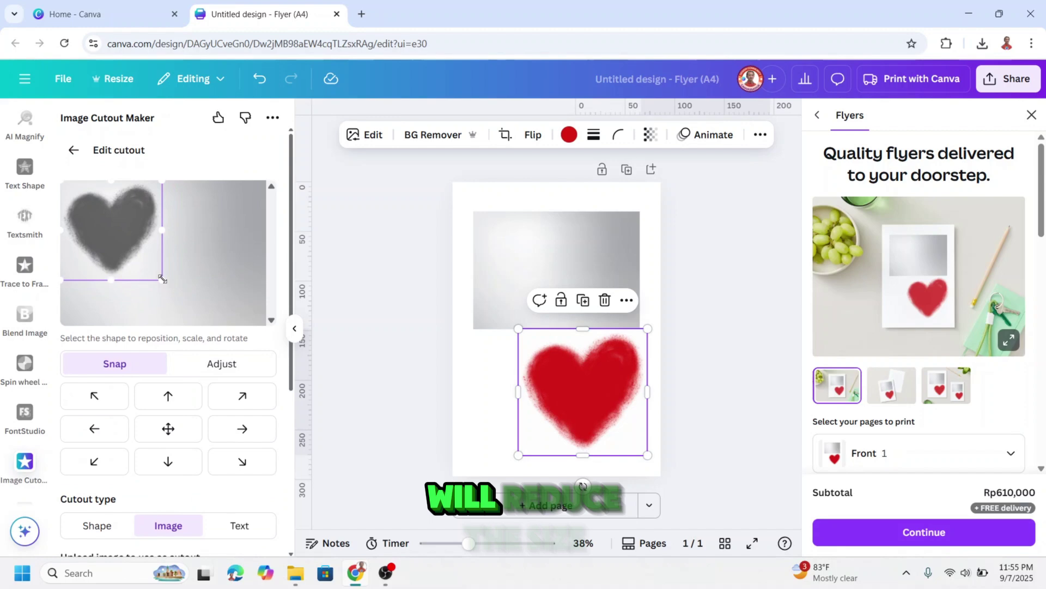
pyautogui.moveTo(135, 245); pyautogui.dragTo(146, 247)
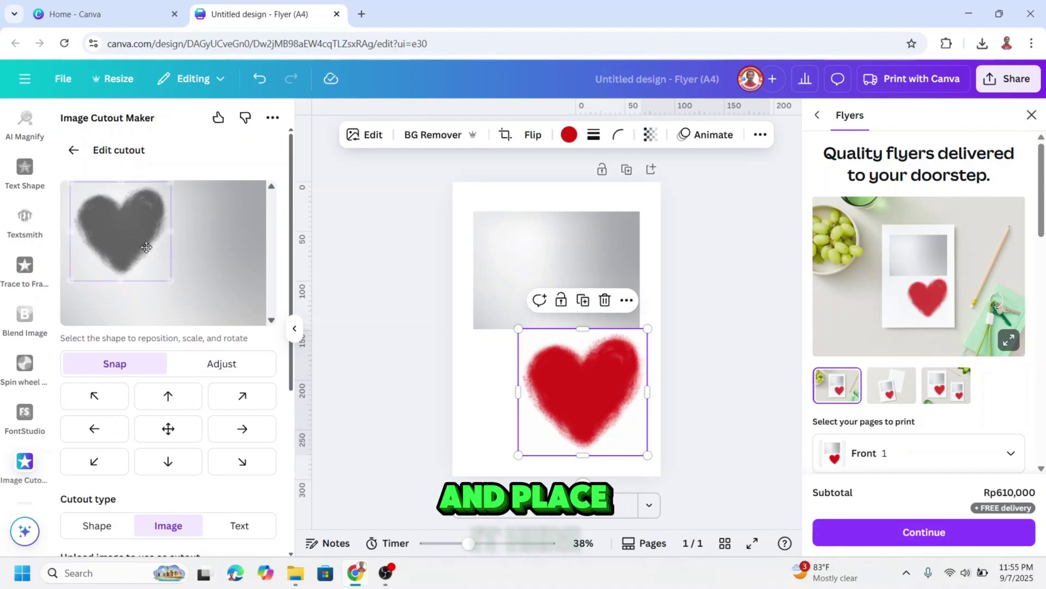
pyautogui.moveTo(693, 462); pyautogui.dragTo(432, 206)
pyautogui.click(591, 183)
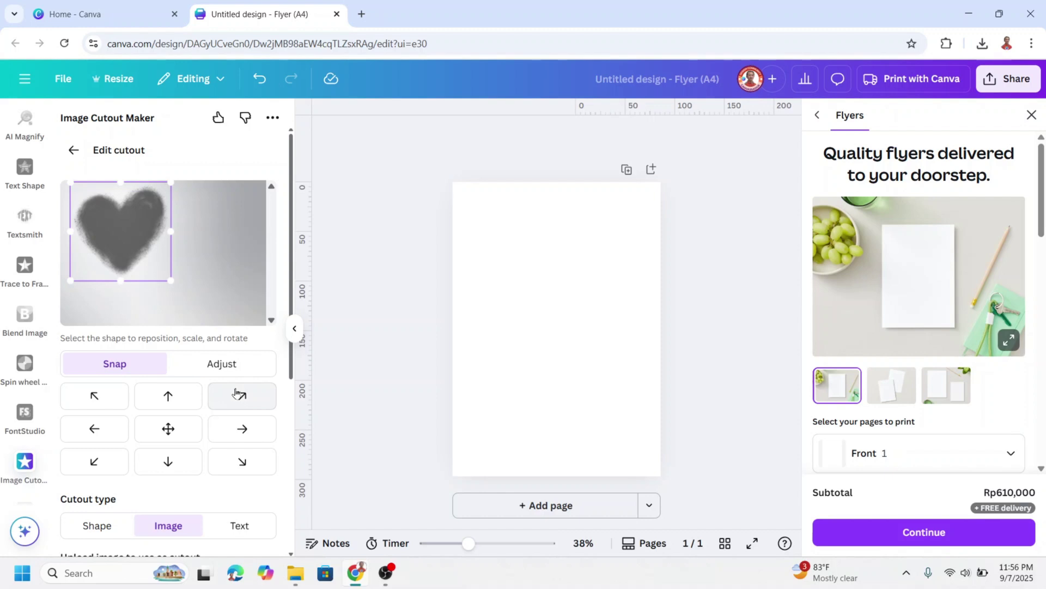
pyautogui.scroll(-5, 200, 413)
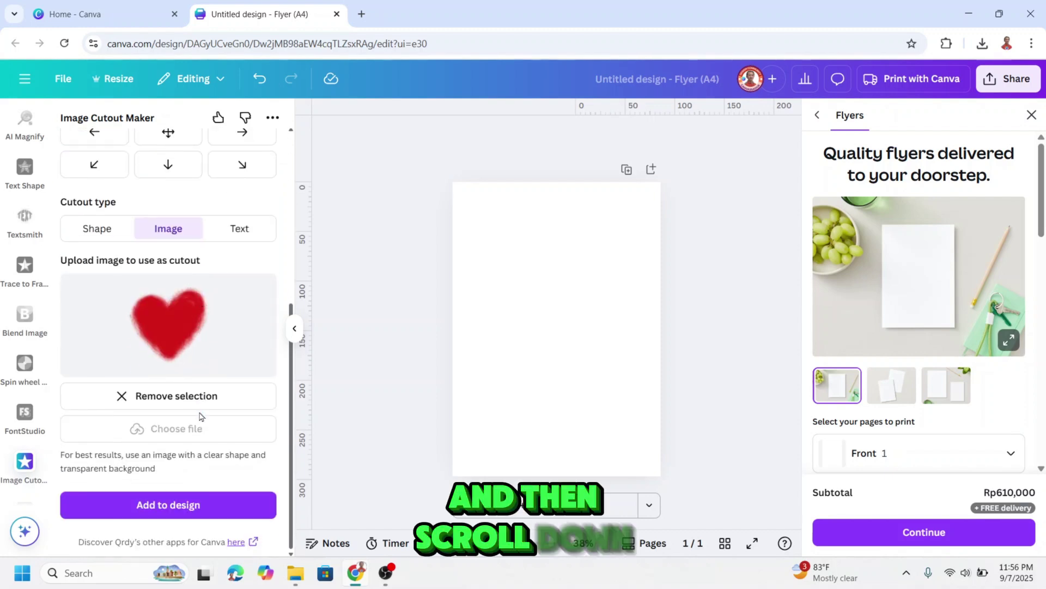
pyautogui.click(194, 503)
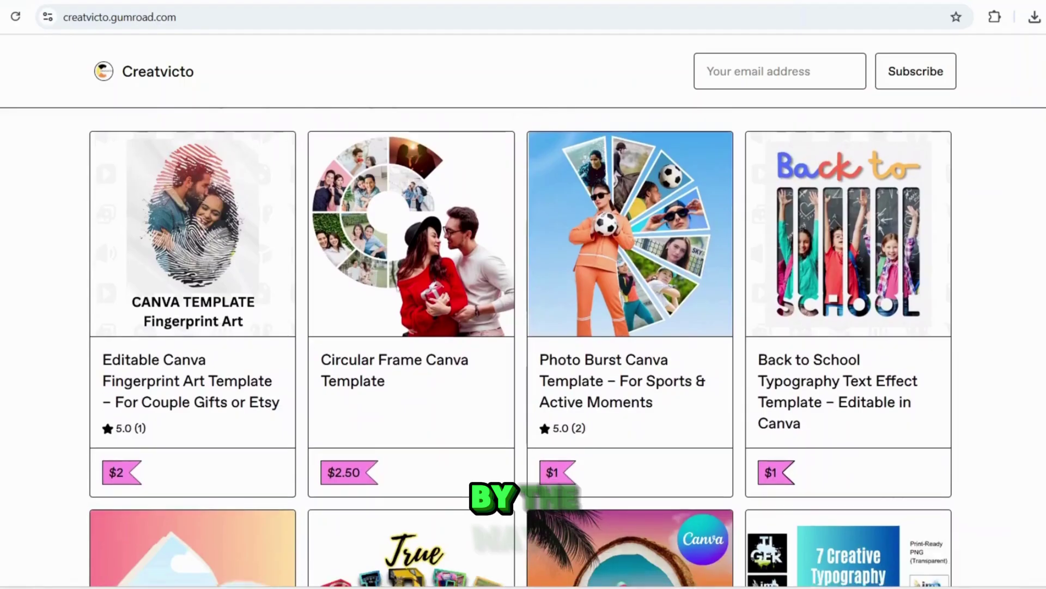
# Step: Scroll through the Creatvicto Gumroad store's Canva template and photo frame products
pyautogui.scroll(-3, 520, 347)
pyautogui.scroll(-5, 520, 347)
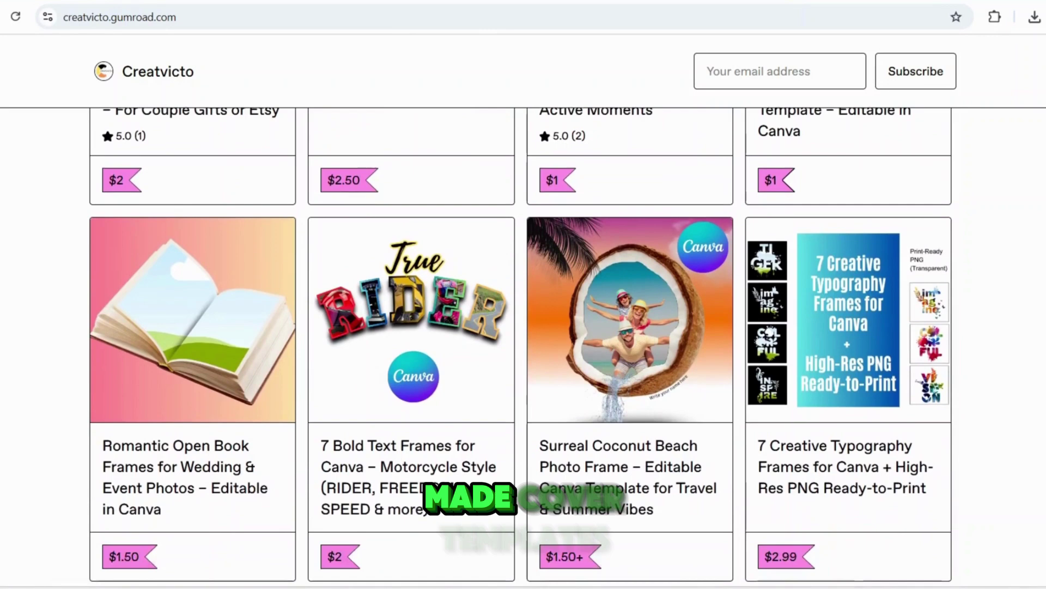
pyautogui.scroll(-4, 521, 346)
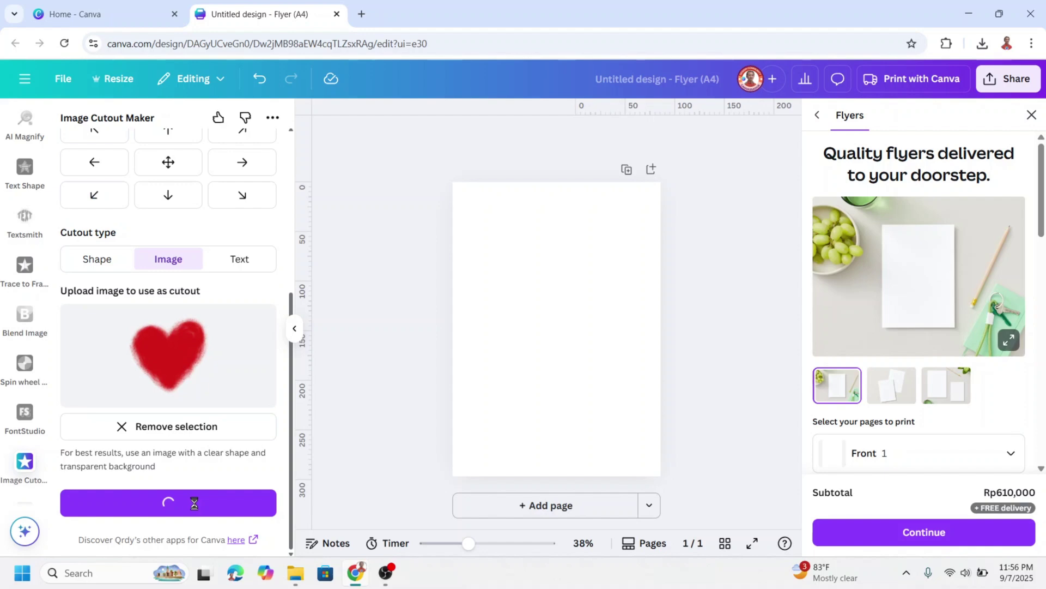
# Step: Enlarge the grey heart cutout to about 420.7 by 297 so it covers the page
pyautogui.moveTo(554, 346); pyautogui.dragTo(821, 577)
pyautogui.moveTo(720, 442); pyautogui.dragTo(718, 437)
pyautogui.click(381, 354)
pyautogui.scroll(5, 19, 283)
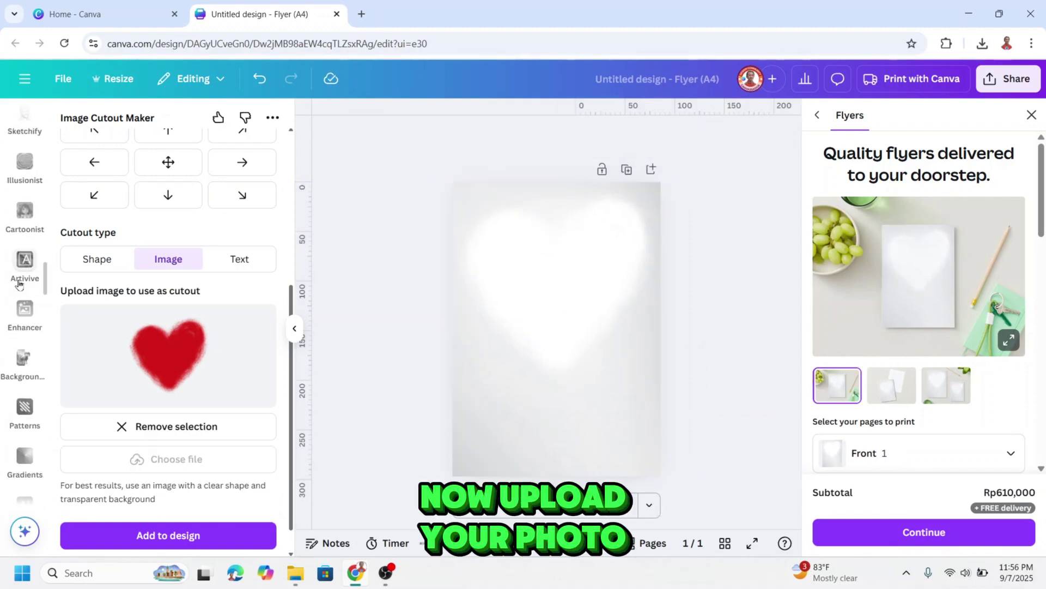
pyautogui.scroll(5, 19, 283)
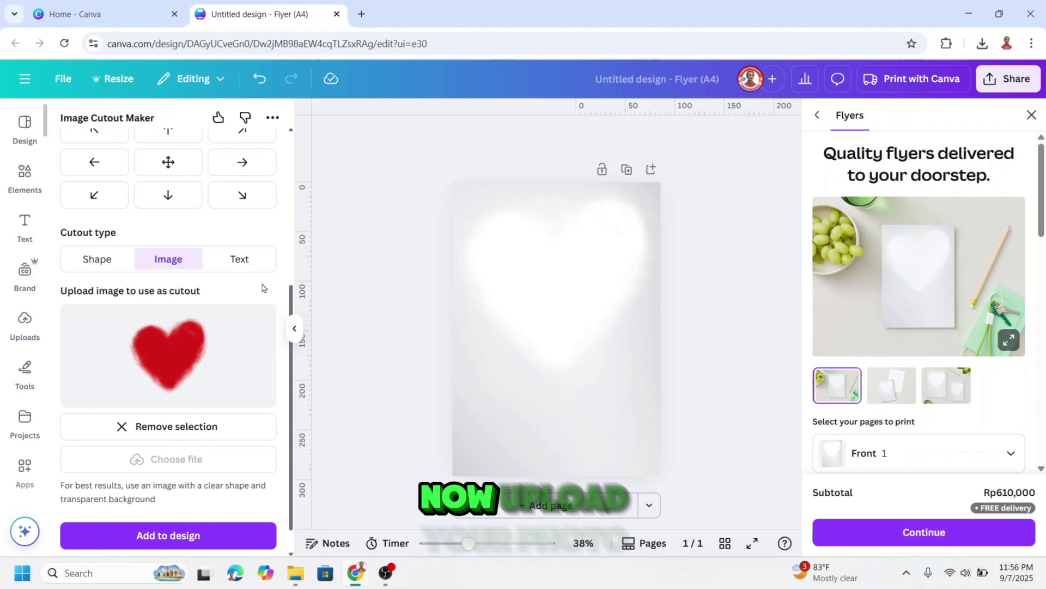
pyautogui.click(17, 176)
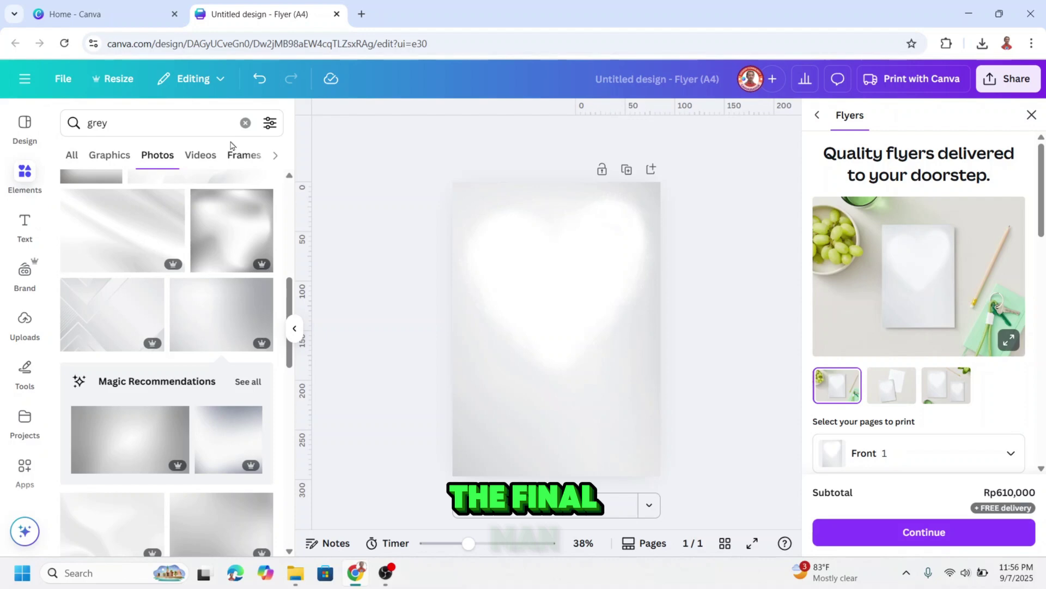
# Step: Add the maroon background from recently used elements and stretch it across the page
pyautogui.click(246, 123)
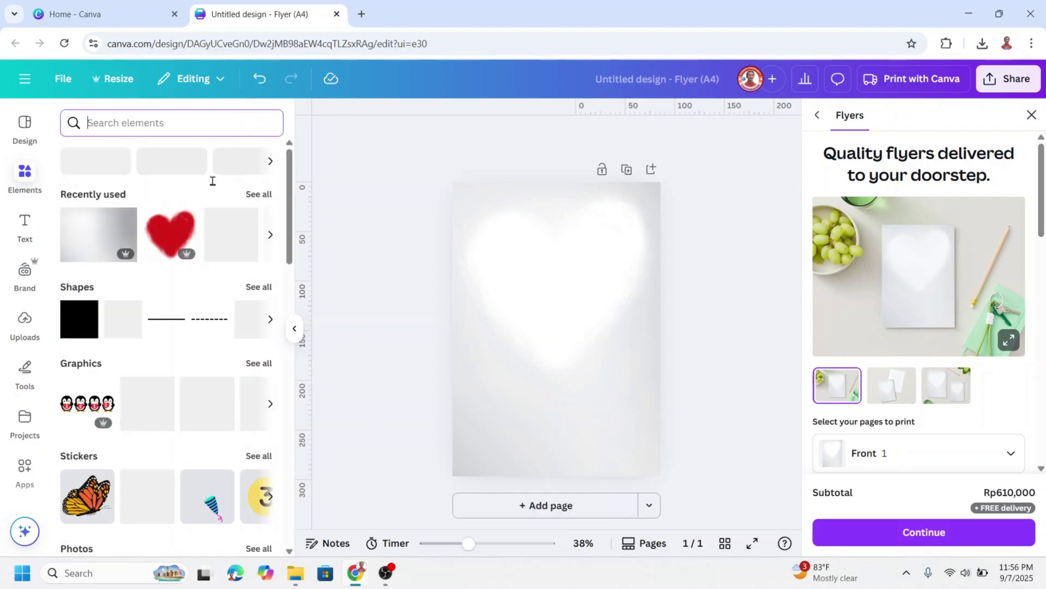
pyautogui.click(259, 194)
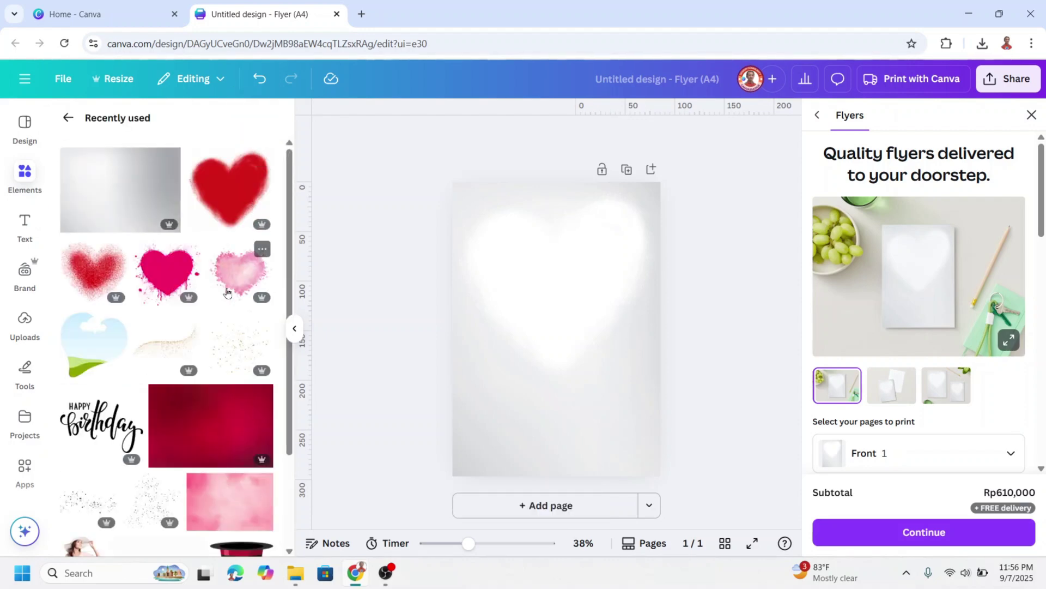
pyautogui.click(261, 397)
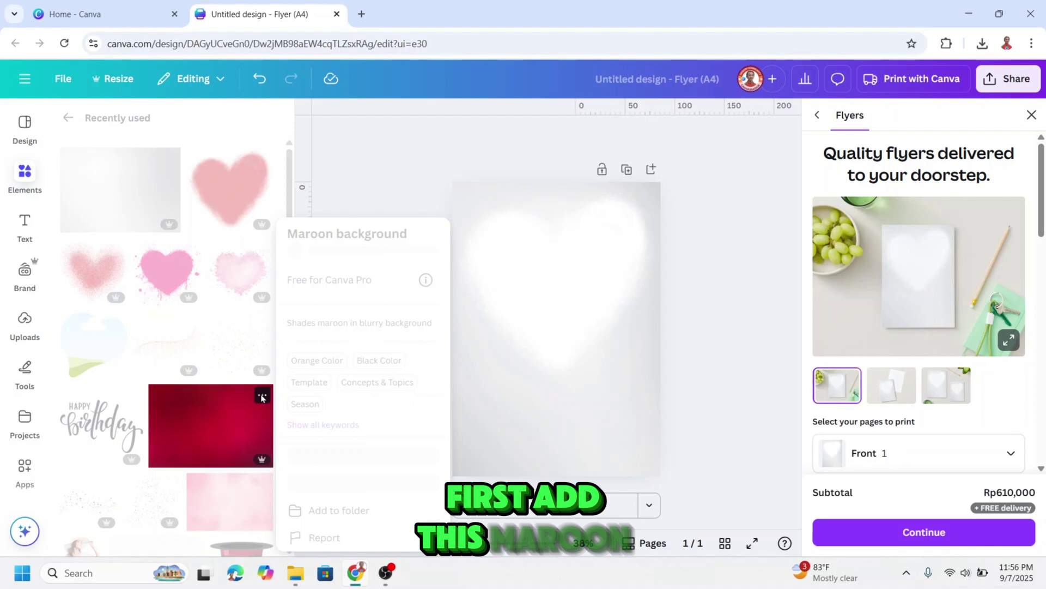
pyautogui.click(222, 436)
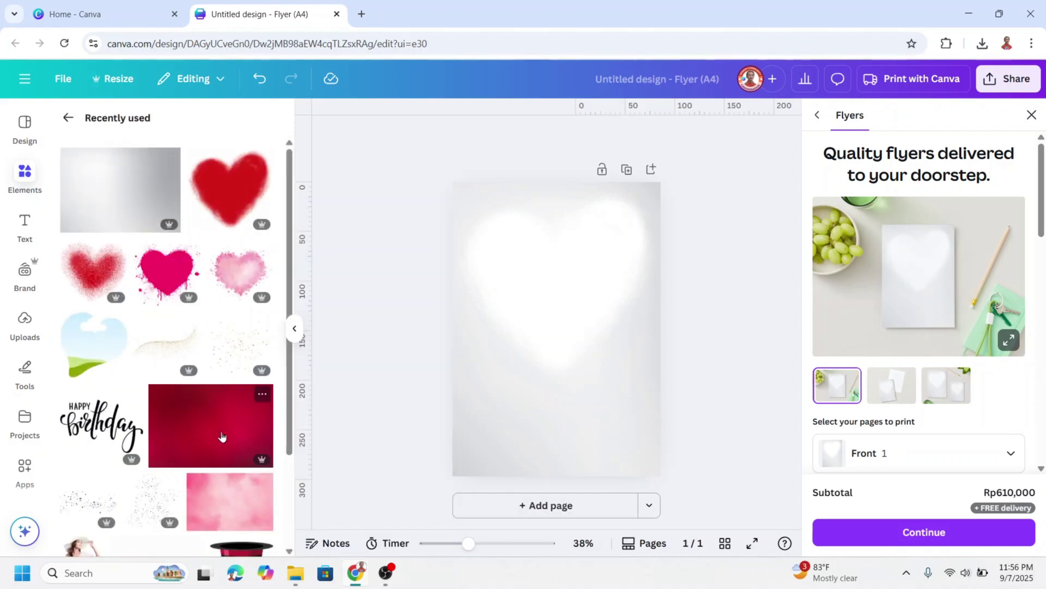
pyautogui.click(215, 438)
pyautogui.moveTo(580, 332); pyautogui.dragTo(552, 255)
pyautogui.moveTo(613, 296); pyautogui.dragTo(750, 389)
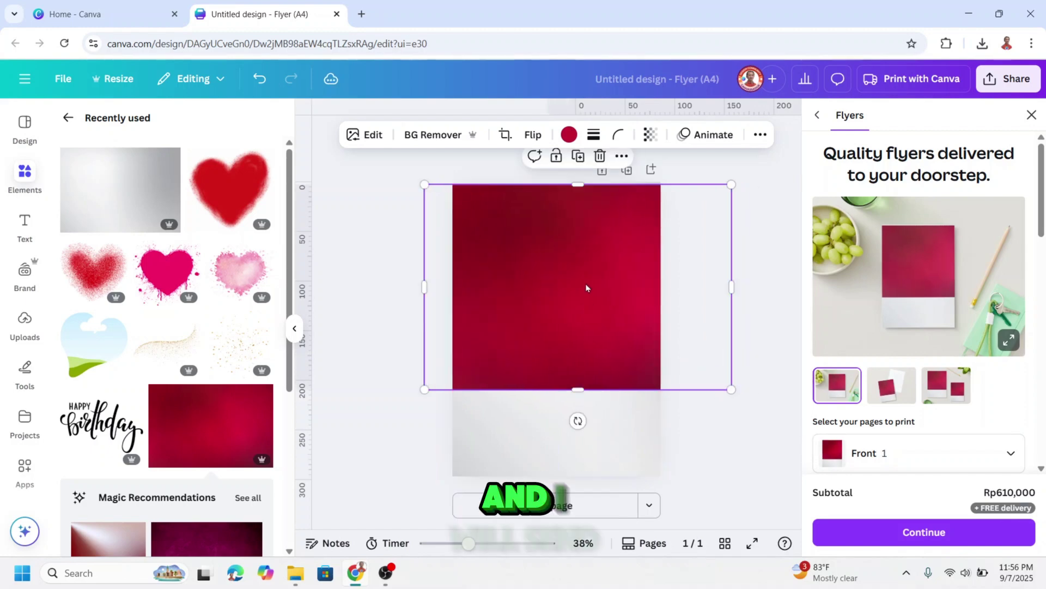
# Step: Send the maroon background to the back so the heart shows red
pyautogui.rightClick(587, 287)
pyautogui.moveTo(642, 267)
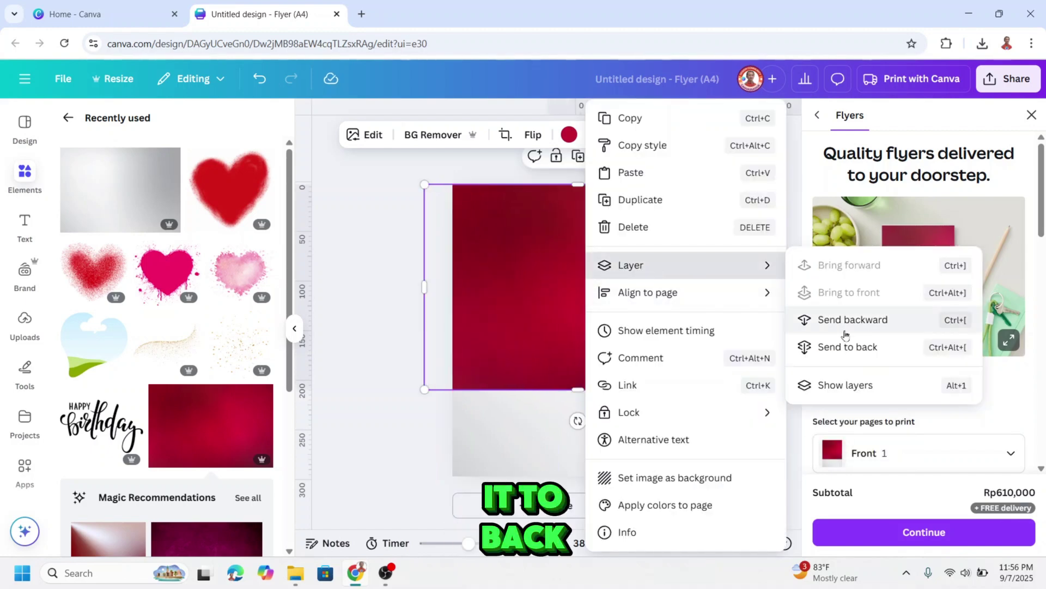
pyautogui.click(845, 347)
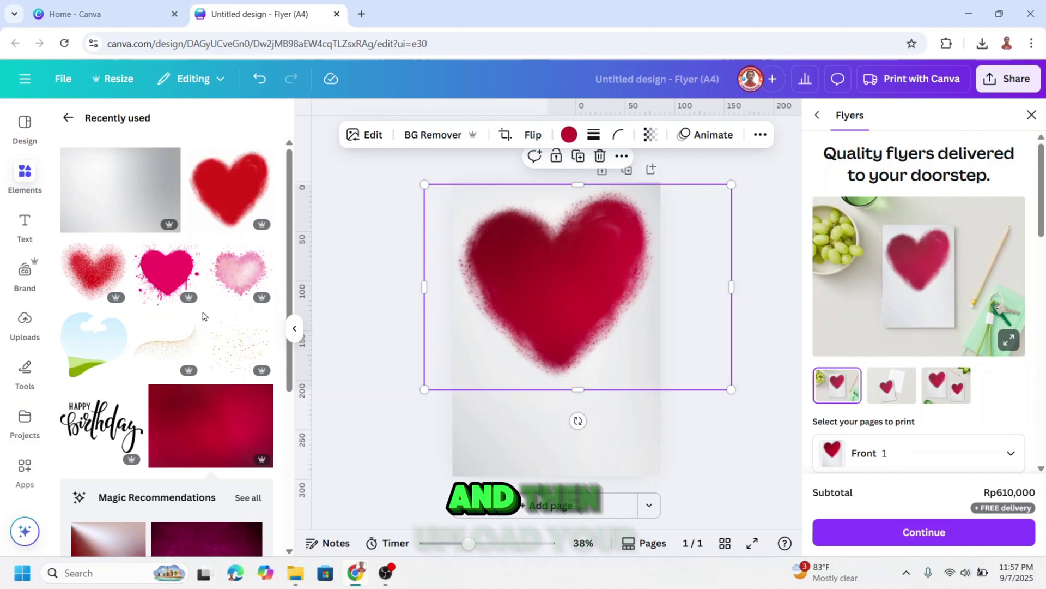
pyautogui.scroll(-4, 203, 316)
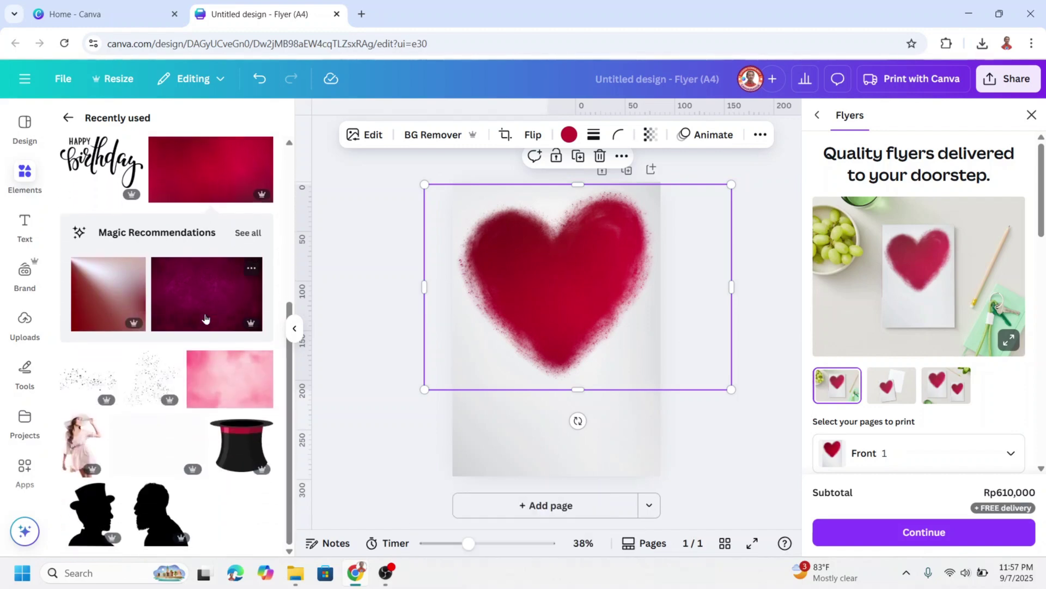
pyautogui.click(93, 425)
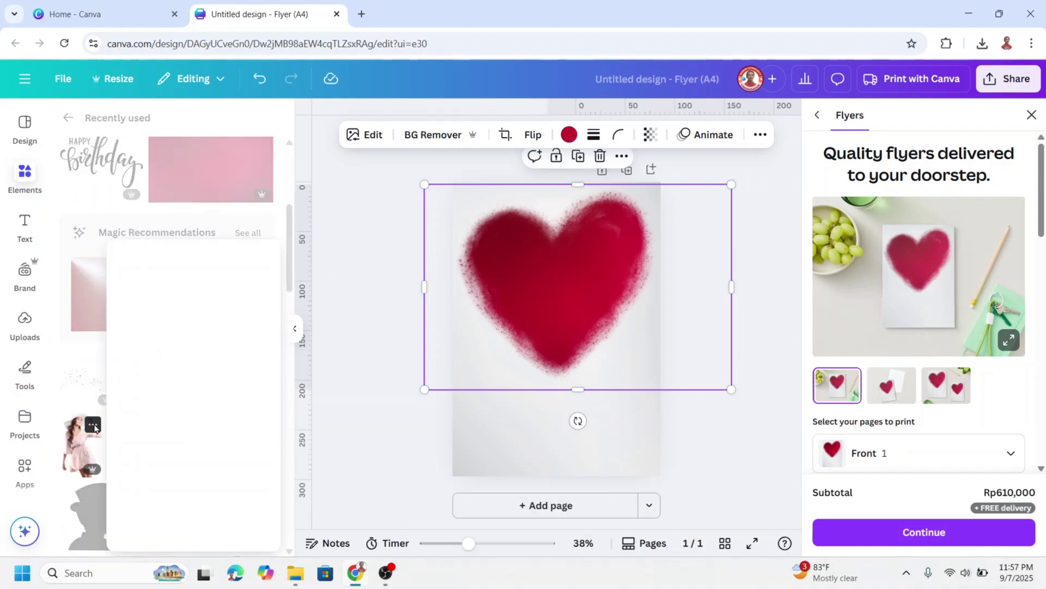
# Step: Place the enlarged woman-in-a-hat photo behind the heart cutout, then duplicate it and reposition the copy
pyautogui.click(76, 445)
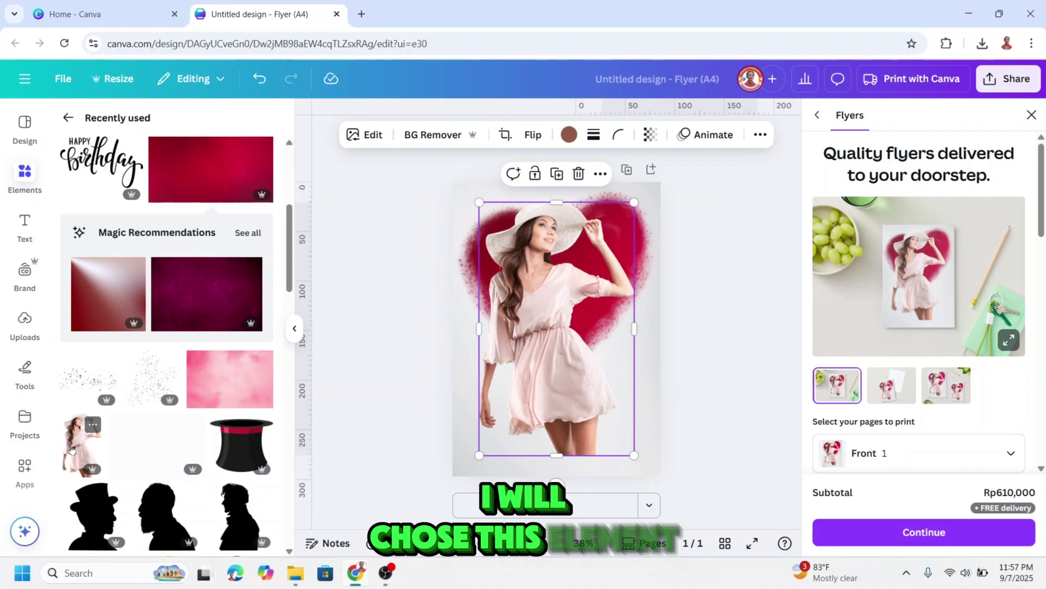
pyautogui.moveTo(565, 345); pyautogui.dragTo(573, 328)
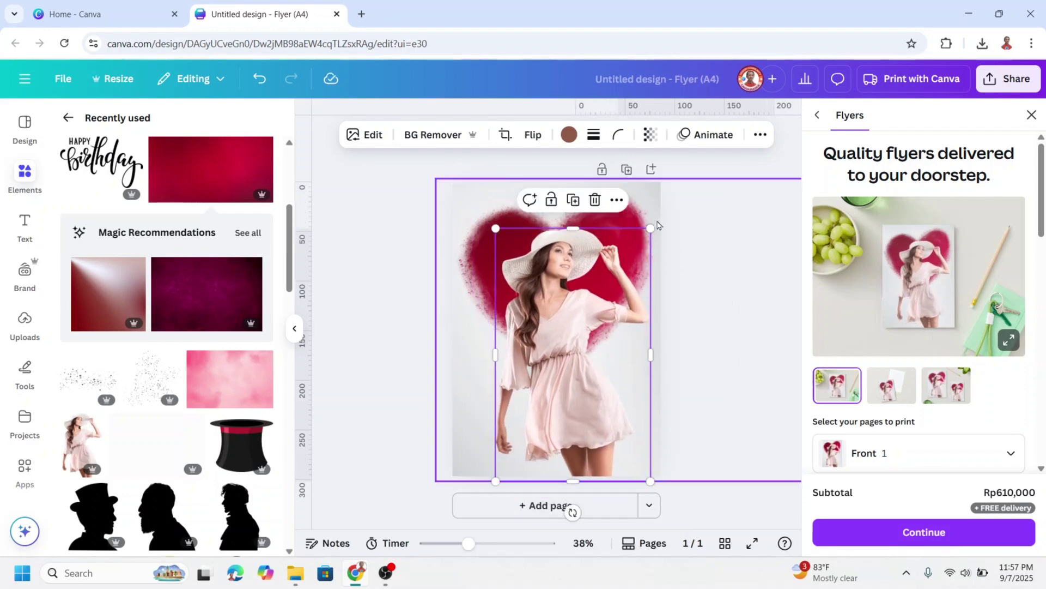
pyautogui.moveTo(651, 227); pyautogui.dragTo(678, 184)
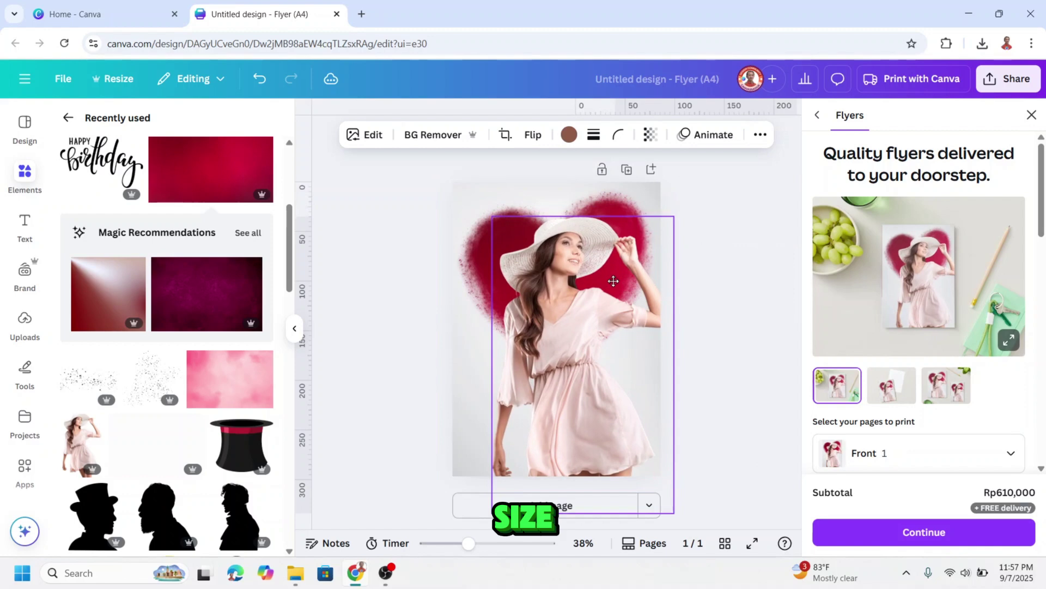
pyautogui.moveTo(614, 281); pyautogui.dragTo(607, 291)
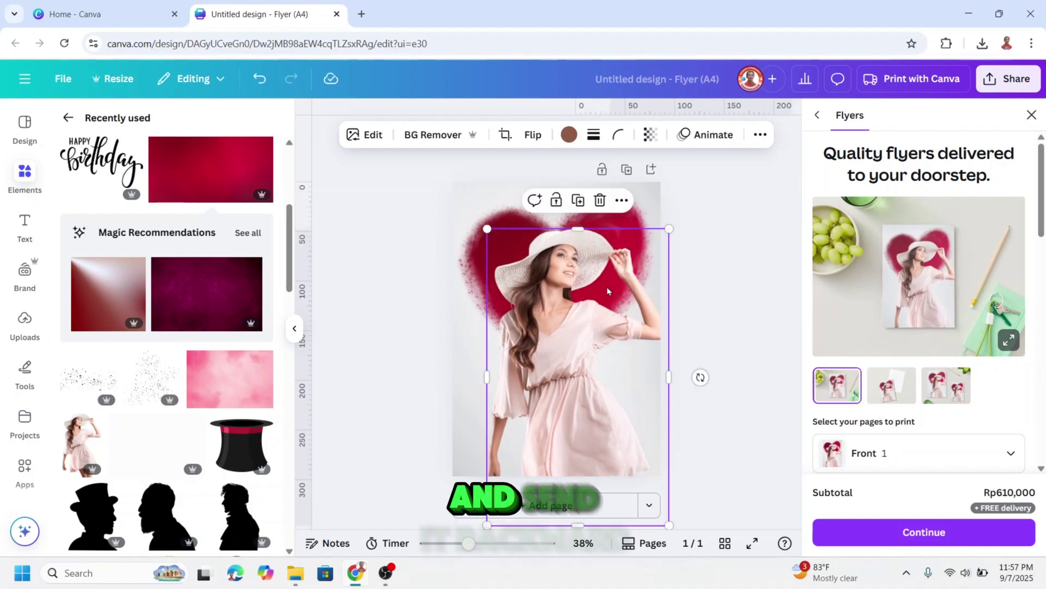
pyautogui.rightClick(580, 297)
pyautogui.moveTo(642, 265)
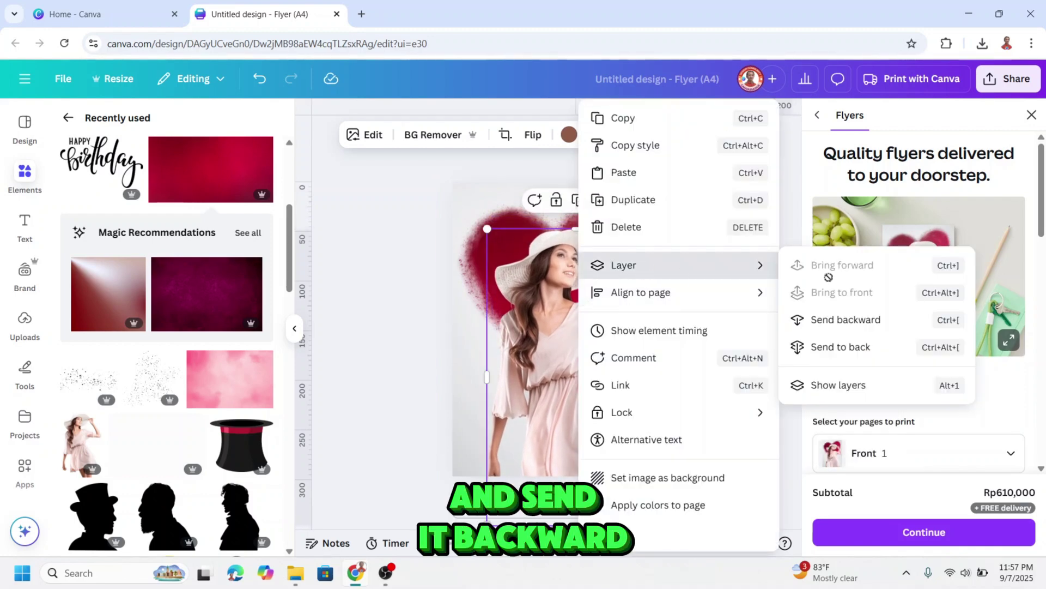
pyautogui.click(846, 320)
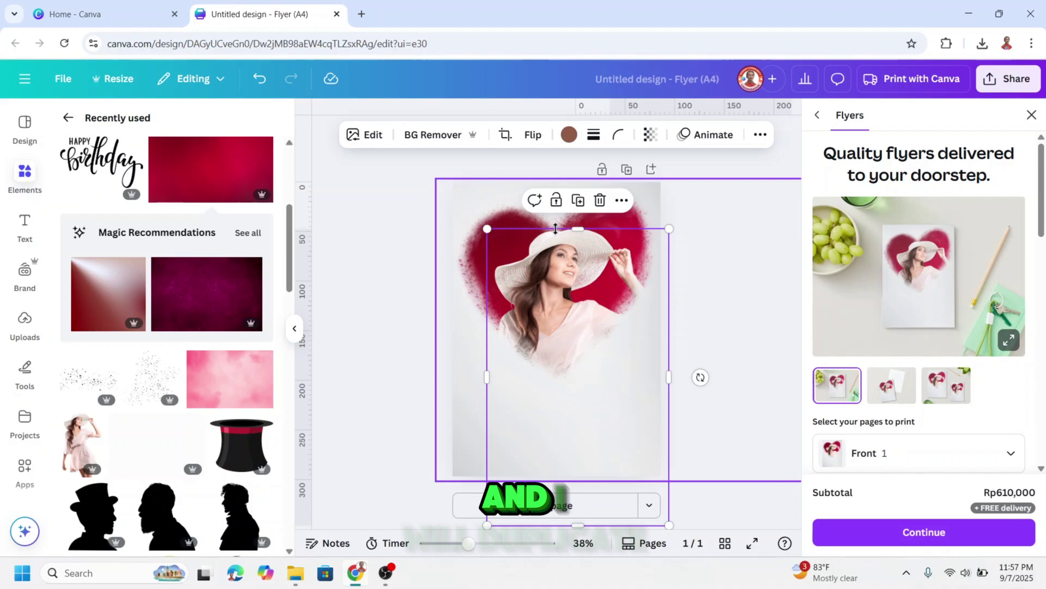
pyautogui.click(578, 200)
pyautogui.moveTo(652, 269); pyautogui.dragTo(567, 336)
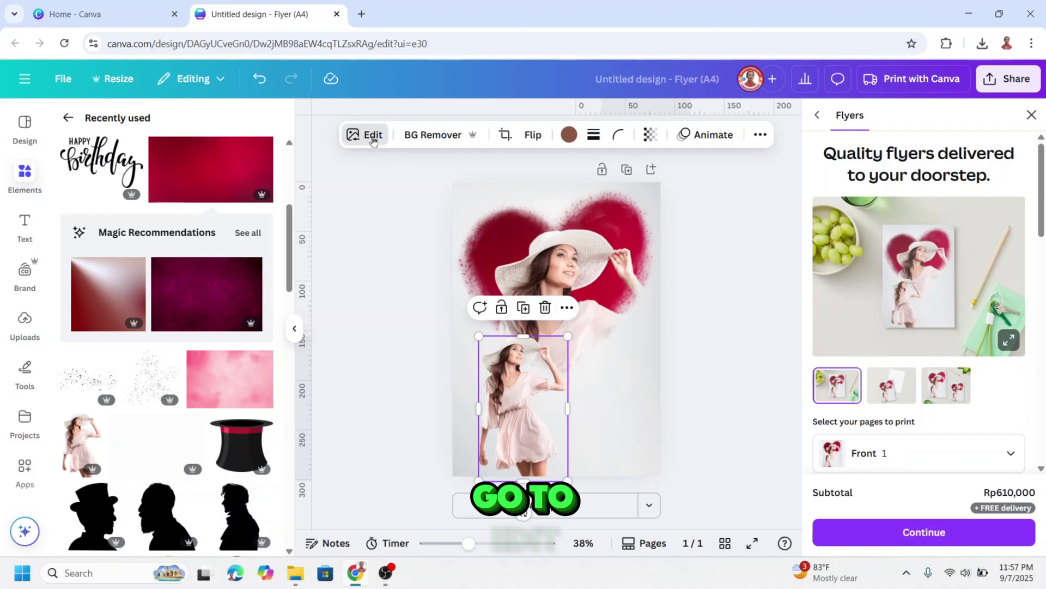
# Step: Desaturate the duplicate woman photo to black and white
pyautogui.click(373, 137)
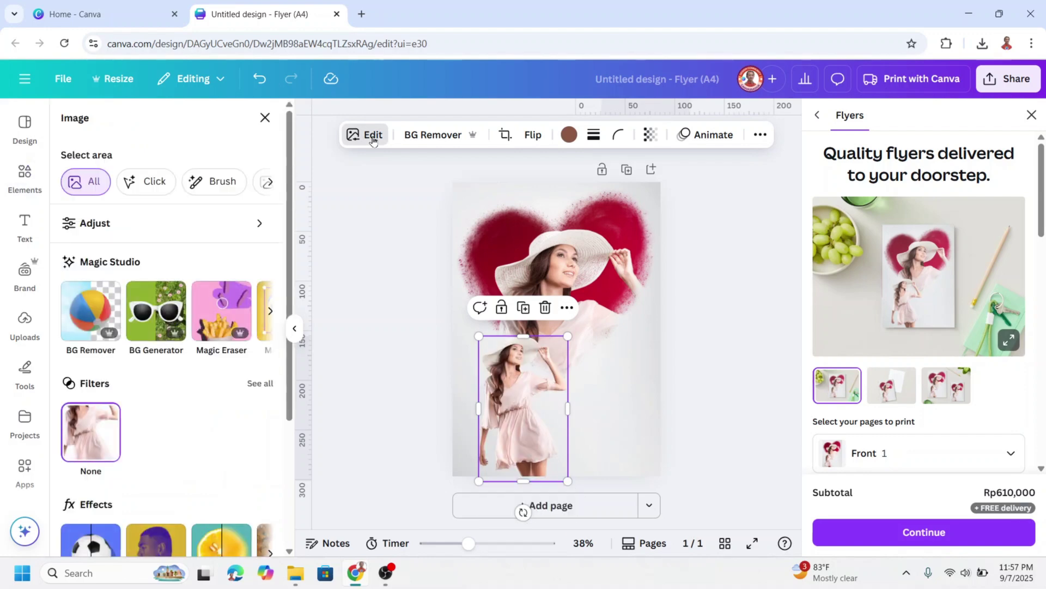
pyautogui.click(144, 232)
pyautogui.scroll(-5, 180, 379)
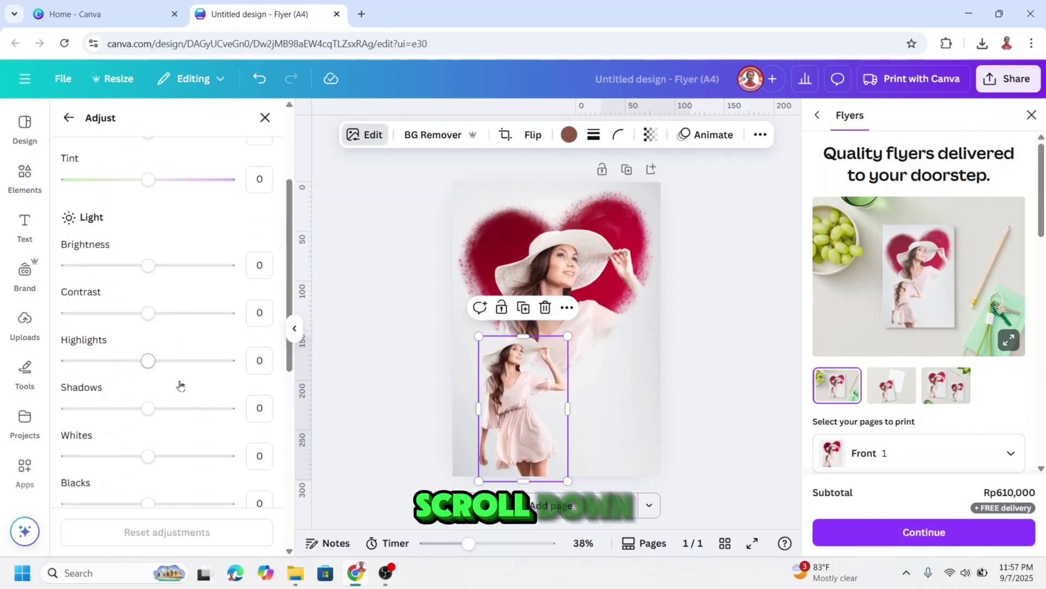
pyautogui.scroll(-2, 180, 387)
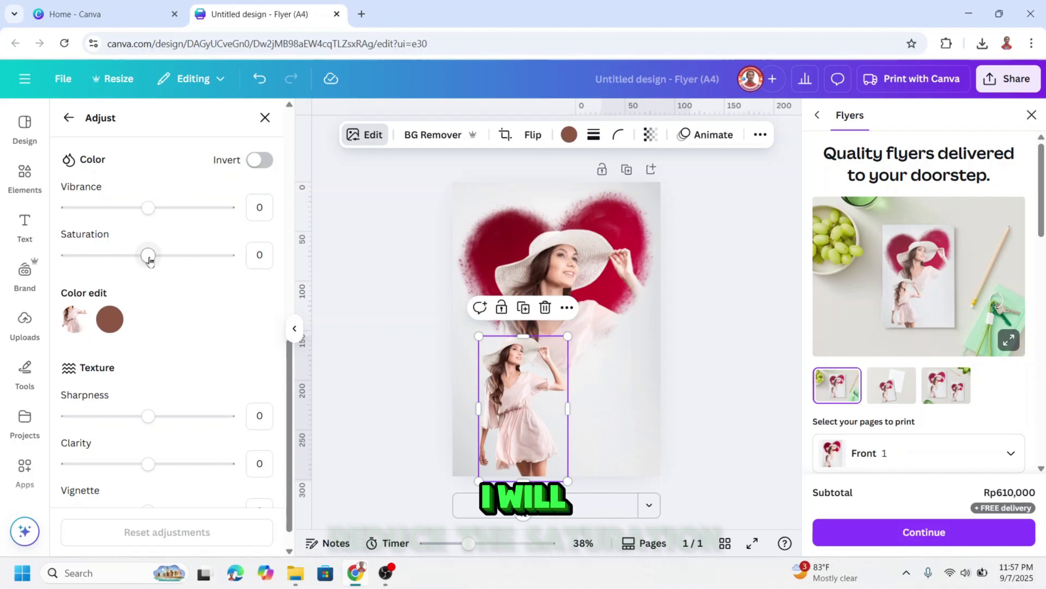
pyautogui.moveTo(146, 258); pyautogui.dragTo(68, 255)
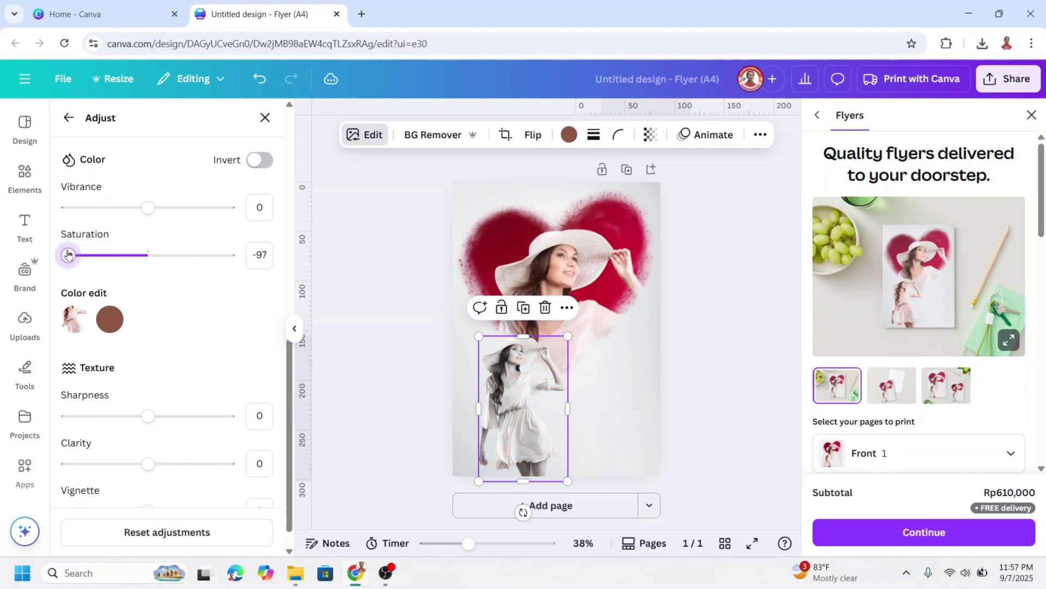
pyautogui.click(68, 119)
# Step: Give the grayscale photo a Drop shadow with blur 71, distance 56 and intensity 65
pyautogui.scroll(-3, 76, 383)
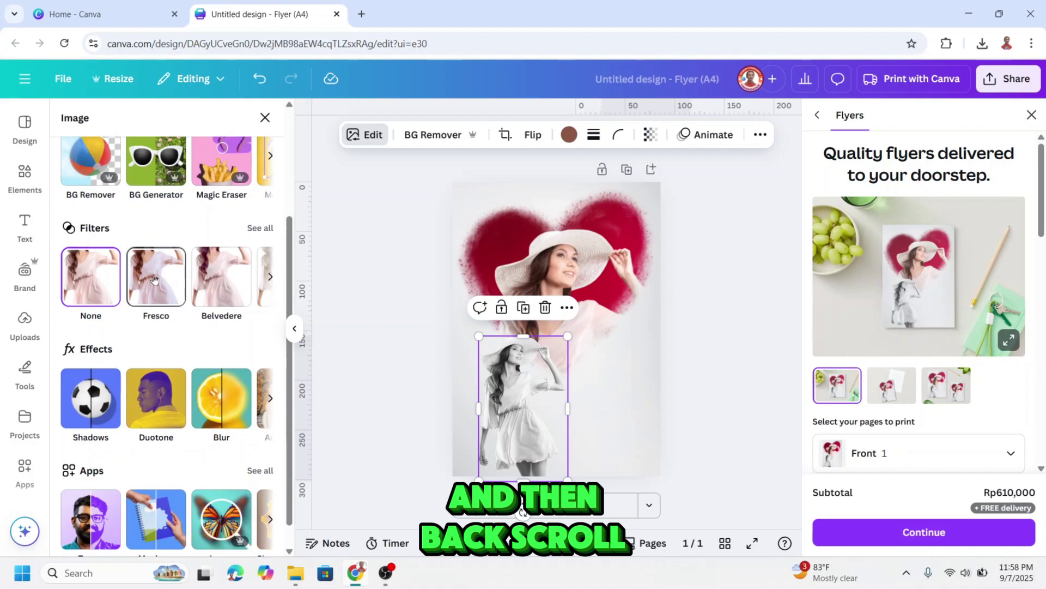
pyautogui.click(107, 379)
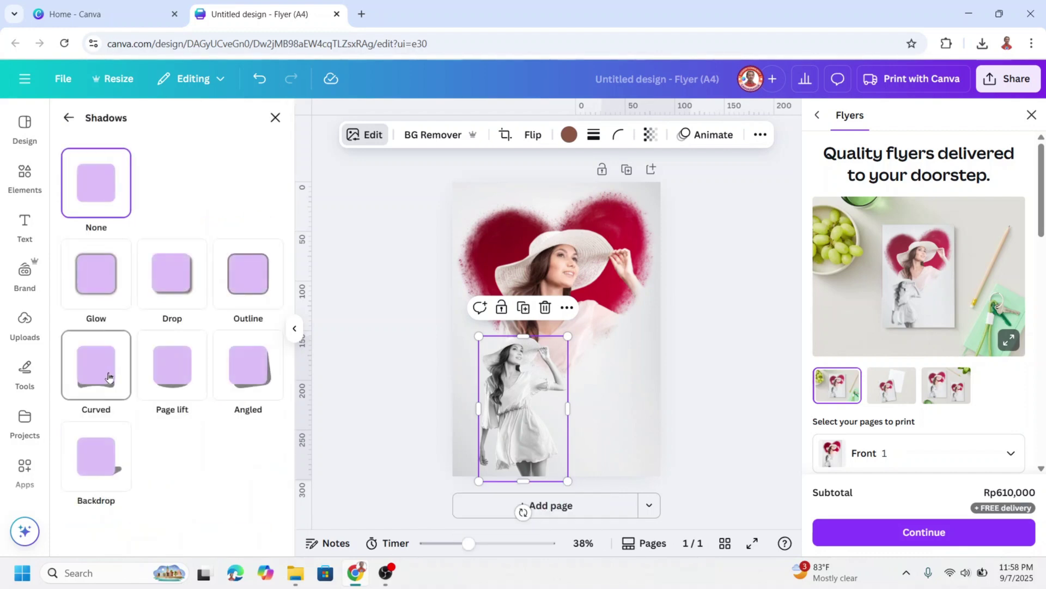
pyautogui.click(183, 276)
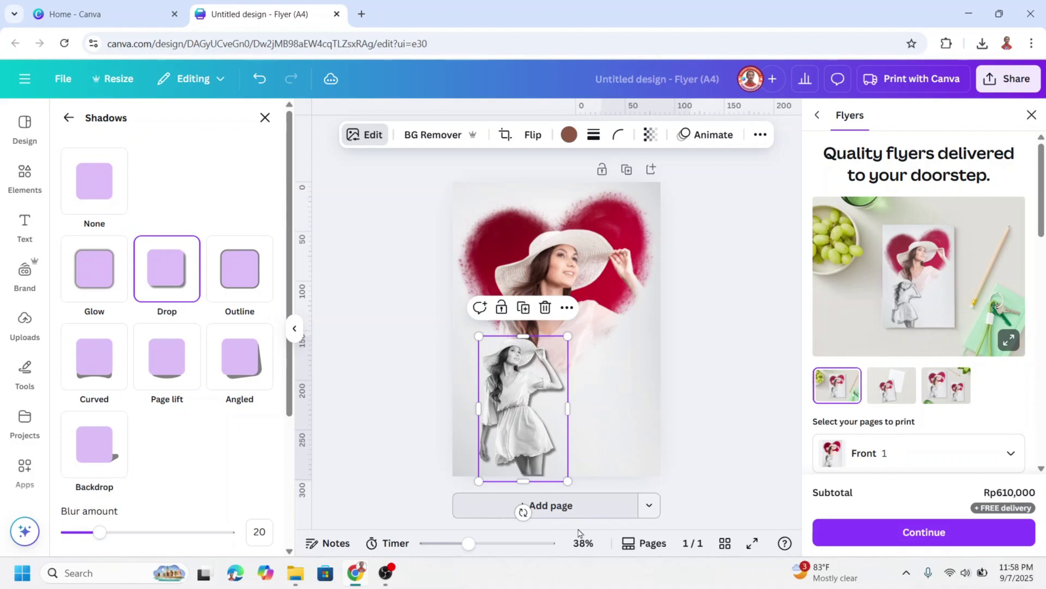
pyautogui.scroll(5, 605, 451)
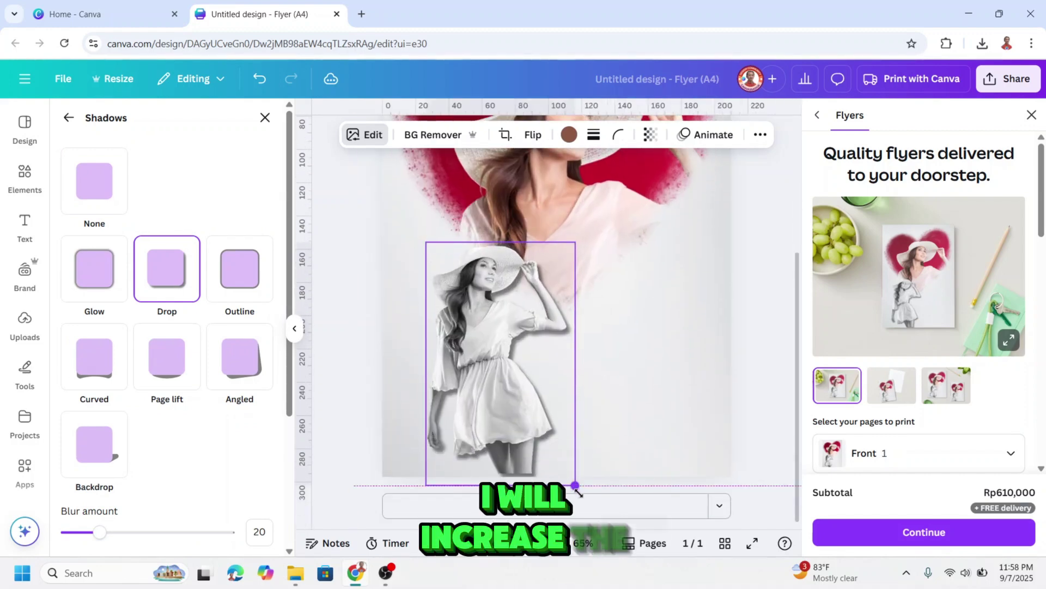
pyautogui.moveTo(575, 485); pyautogui.dragTo(583, 497)
pyautogui.scroll(-3, 104, 338)
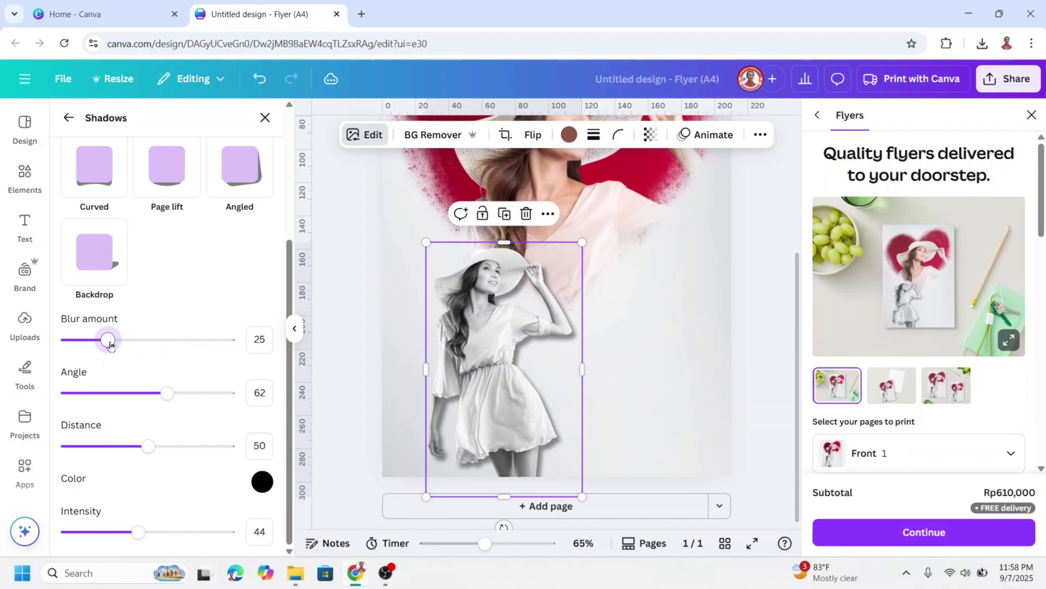
pyautogui.moveTo(104, 340); pyautogui.dragTo(183, 347)
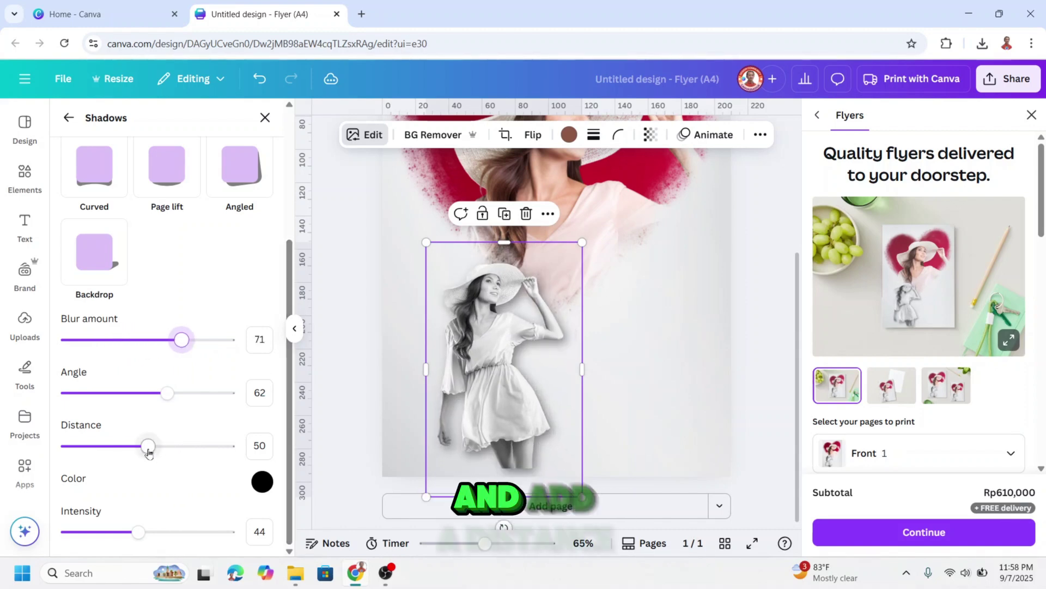
pyautogui.moveTo(155, 453); pyautogui.dragTo(158, 454)
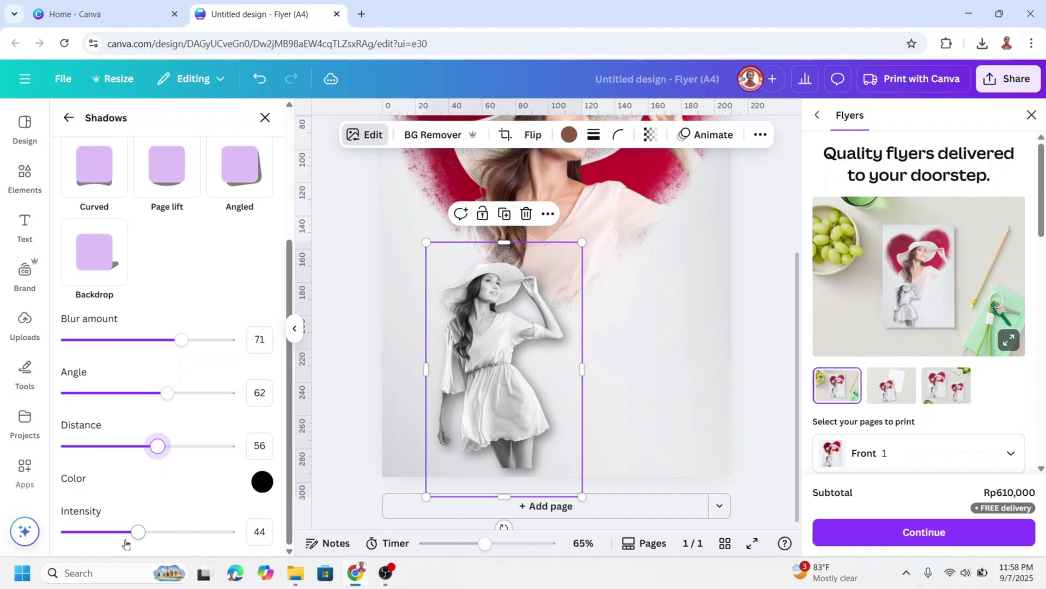
pyautogui.moveTo(140, 533); pyautogui.dragTo(144, 533)
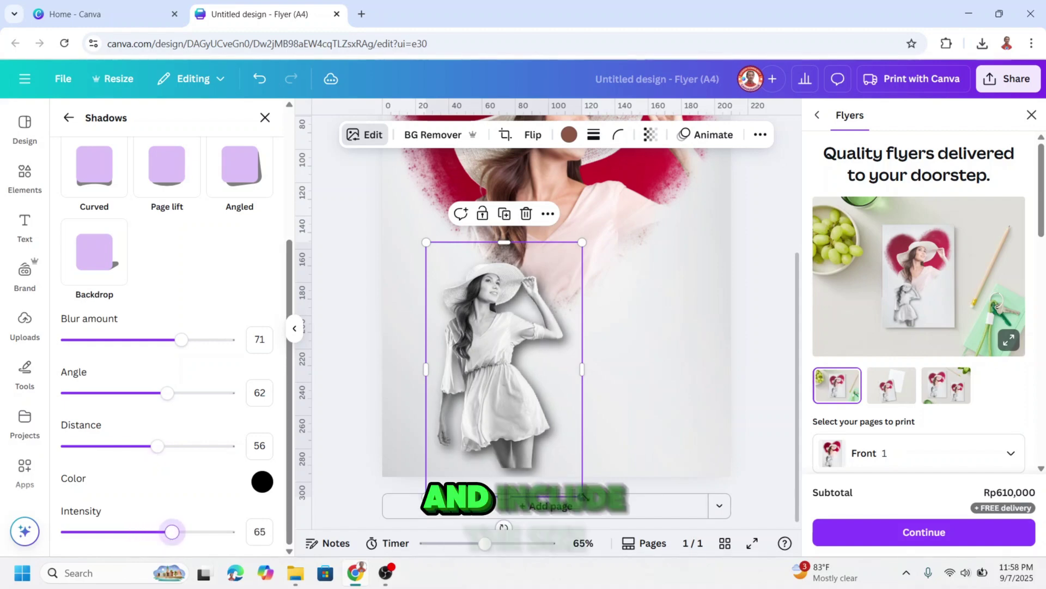
# Step: Enlarge the grayscale photo to about 116.3 by 189.6 and nudge it slightly left
pyautogui.moveTo(582, 496); pyautogui.dragTo(599, 524)
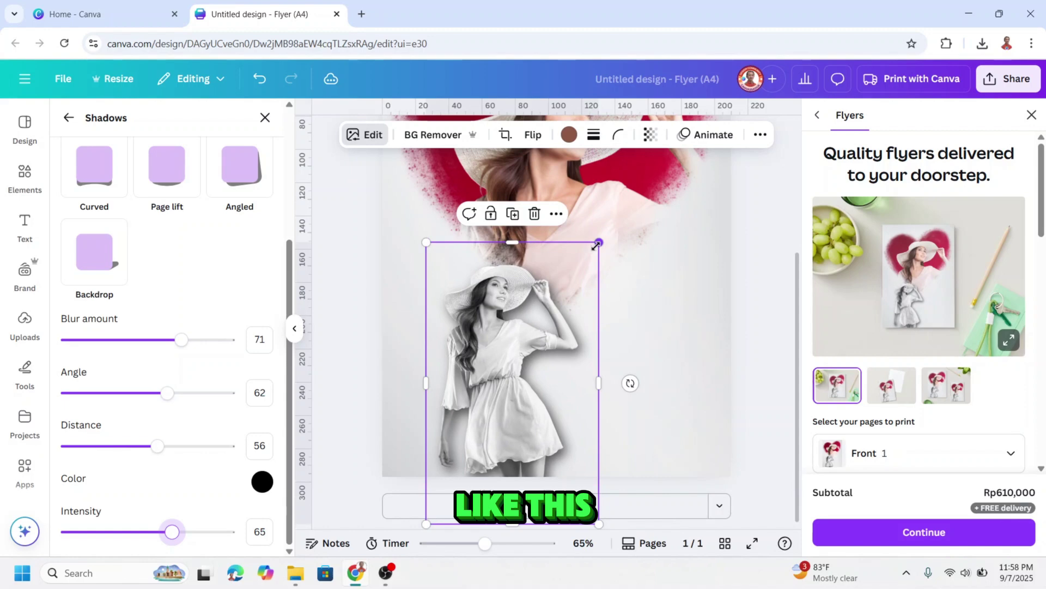
pyautogui.moveTo(596, 246); pyautogui.dragTo(637, 224)
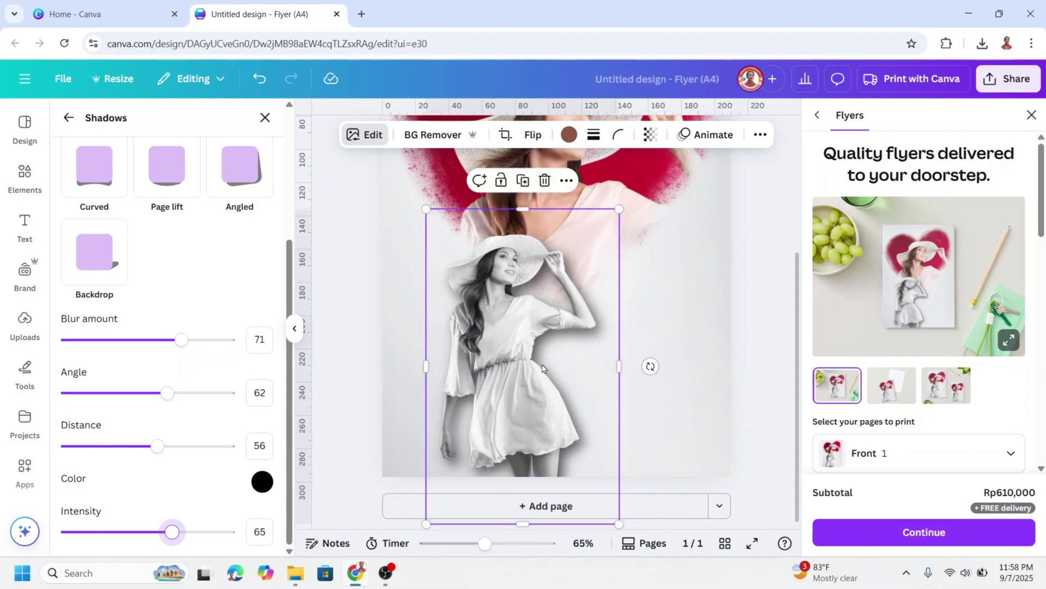
pyautogui.moveTo(543, 368); pyautogui.dragTo(537, 369)
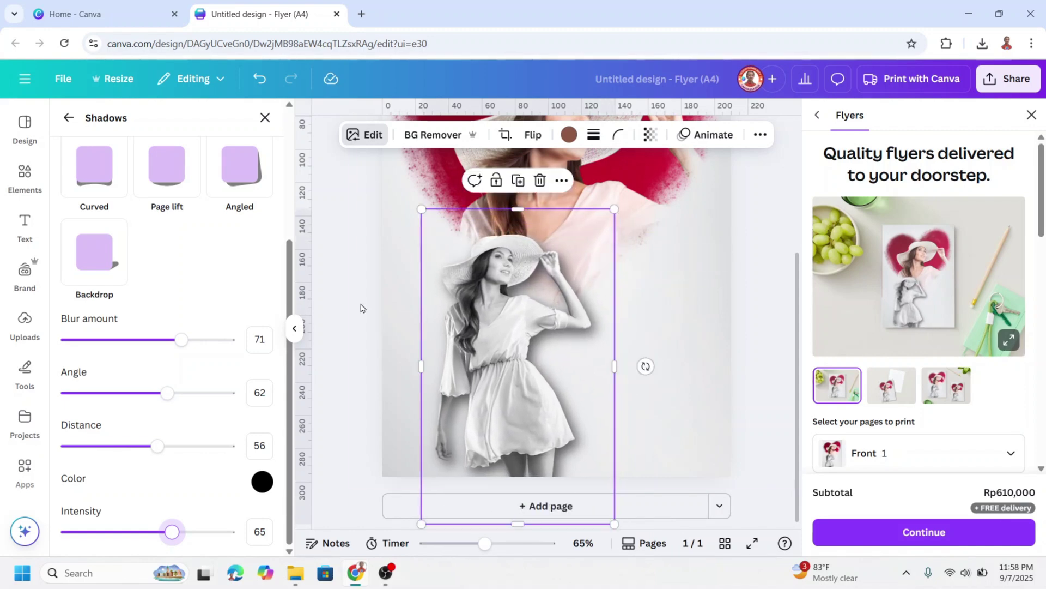
# Step: Add the black script Birthday graphic from a 'happy birthday' element search
pyautogui.click(22, 176)
pyautogui.click(115, 119)
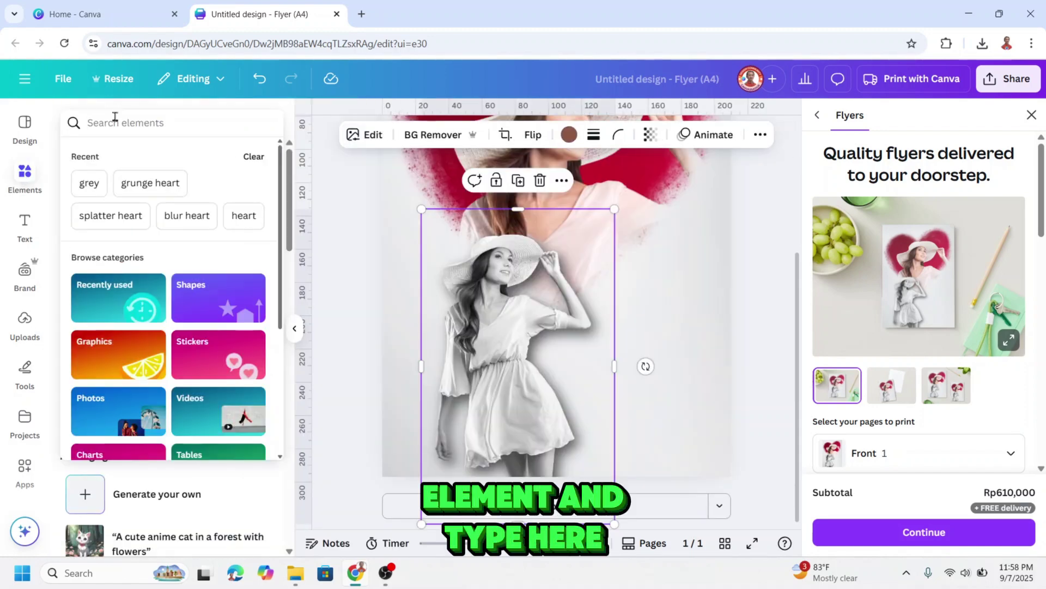
pyautogui.write('ha')
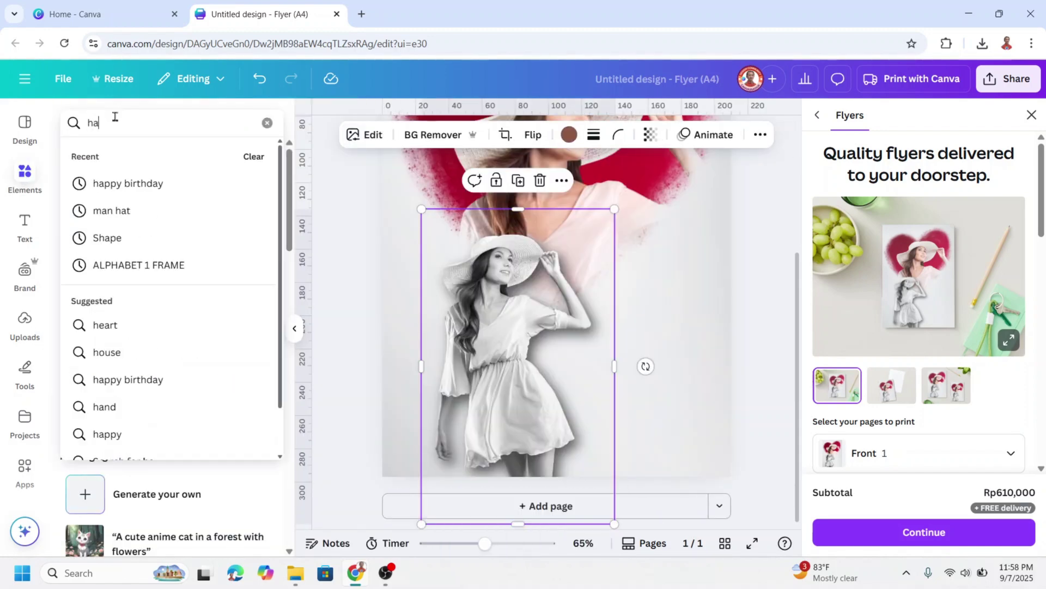
pyautogui.write('ppy')
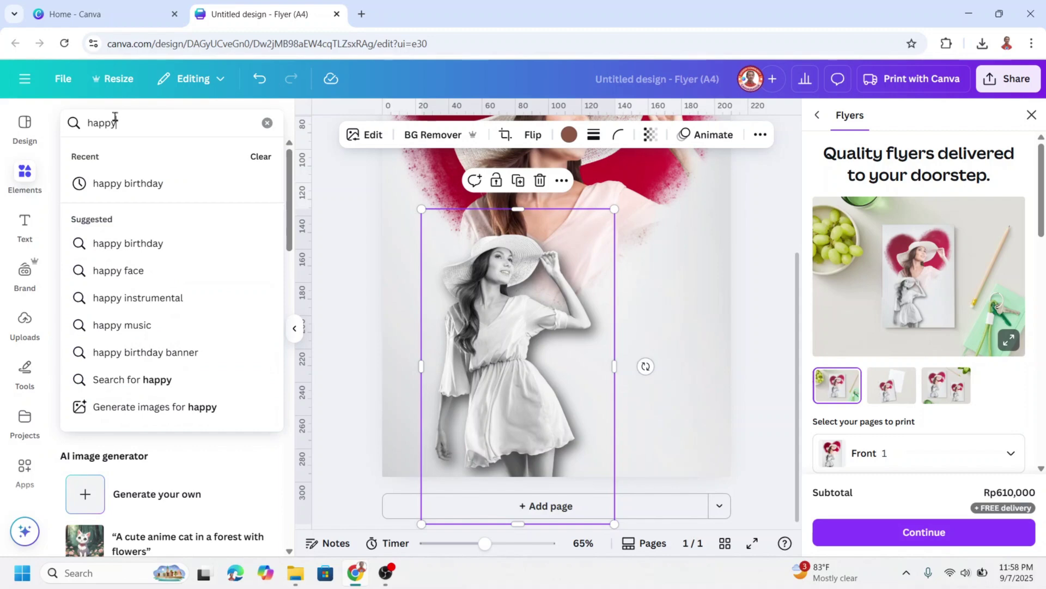
pyautogui.click(168, 184)
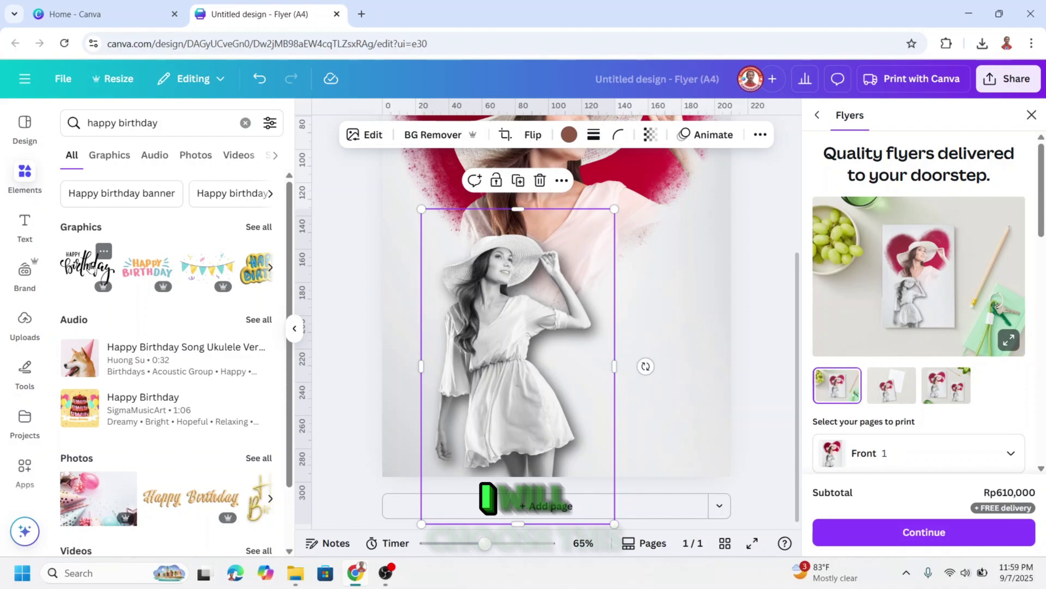
pyautogui.click(103, 251)
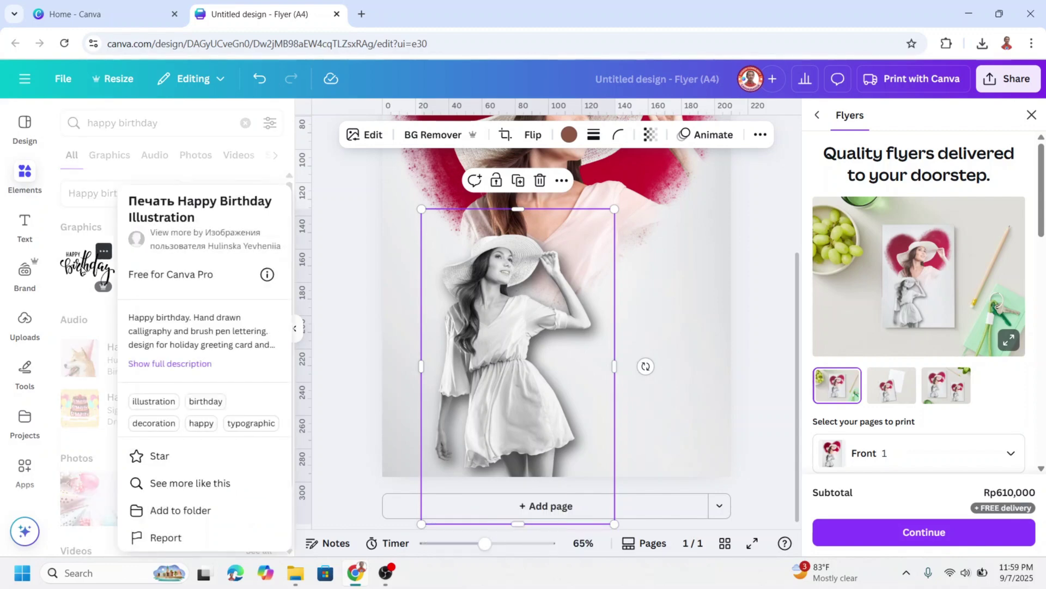
pyautogui.click(103, 247)
pyautogui.click(90, 266)
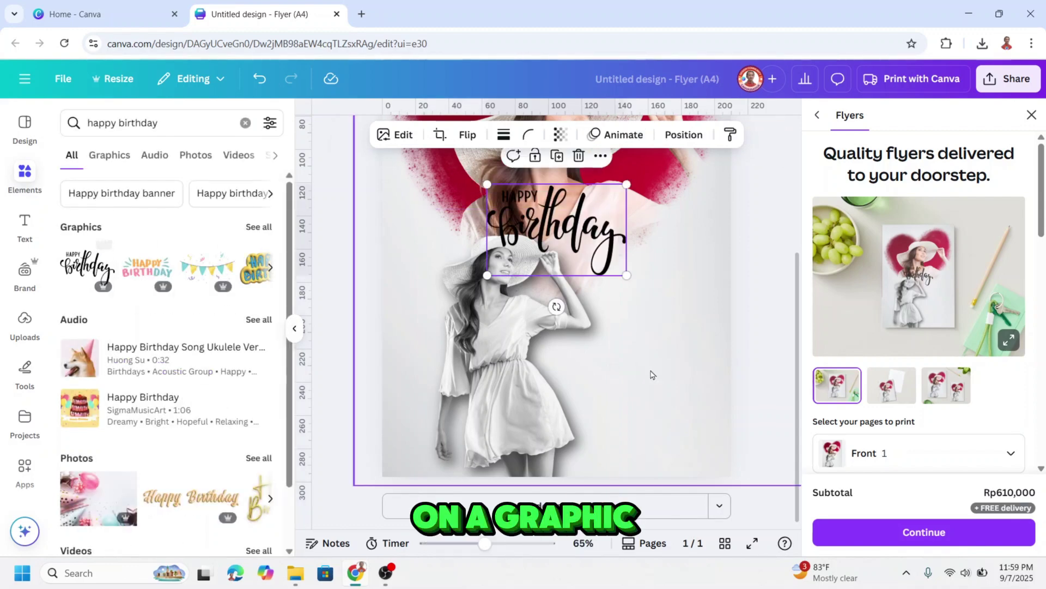
# Step: Move the birthday graphic to the lower right and enlarge it
pyautogui.moveTo(568, 248); pyautogui.dragTo(625, 410)
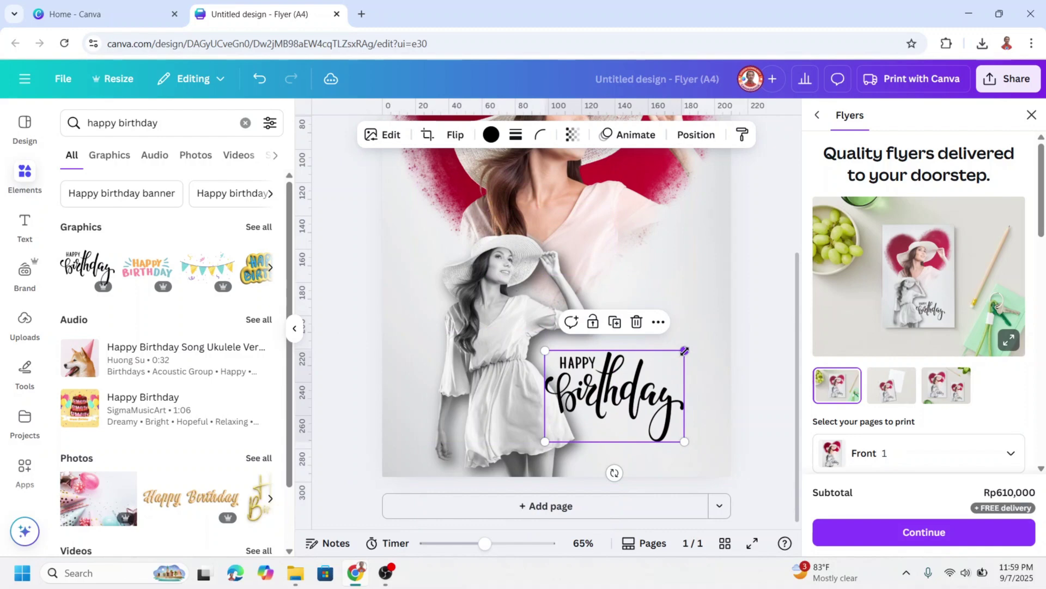
pyautogui.moveTo(684, 345); pyautogui.dragTo(707, 334)
pyautogui.moveTo(665, 370); pyautogui.dragTo(657, 371)
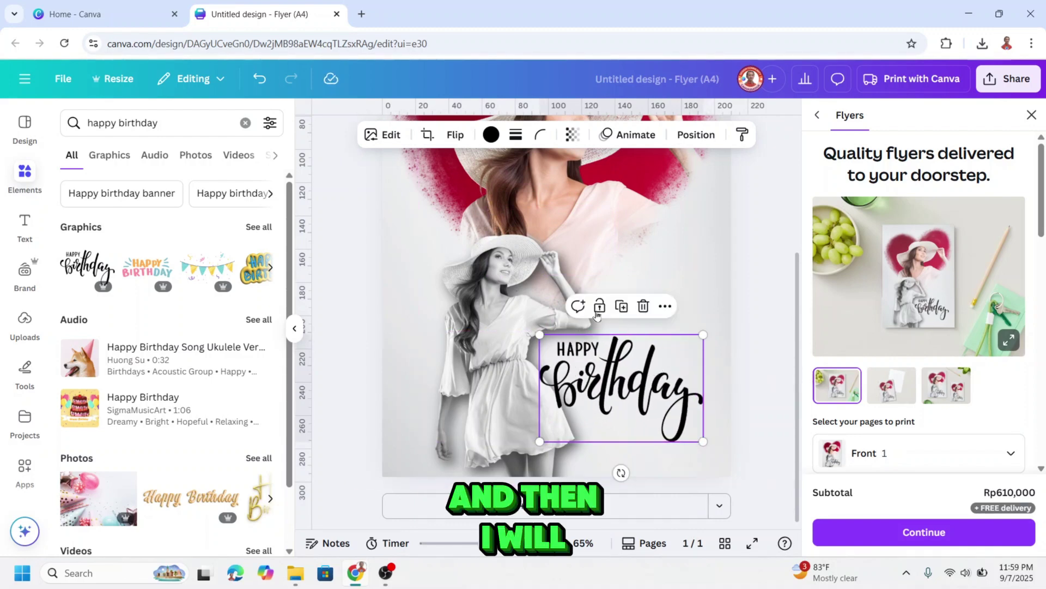
# Step: Turn the Happy Birthday graphic crimson and give it a close drop shadow at distance 33 with slightly stronger intensity
pyautogui.click(490, 136)
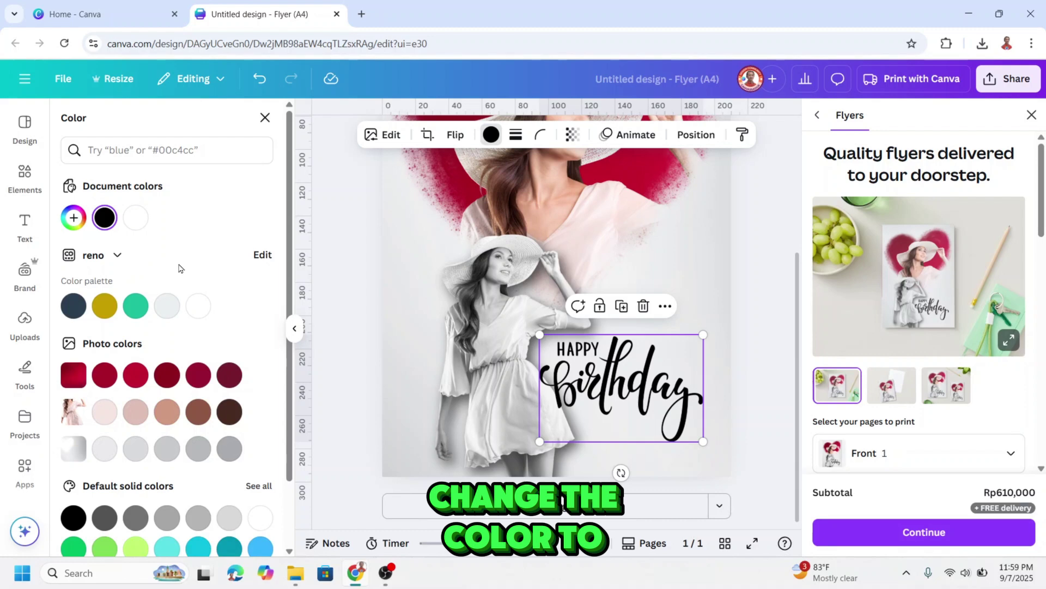
pyautogui.click(136, 375)
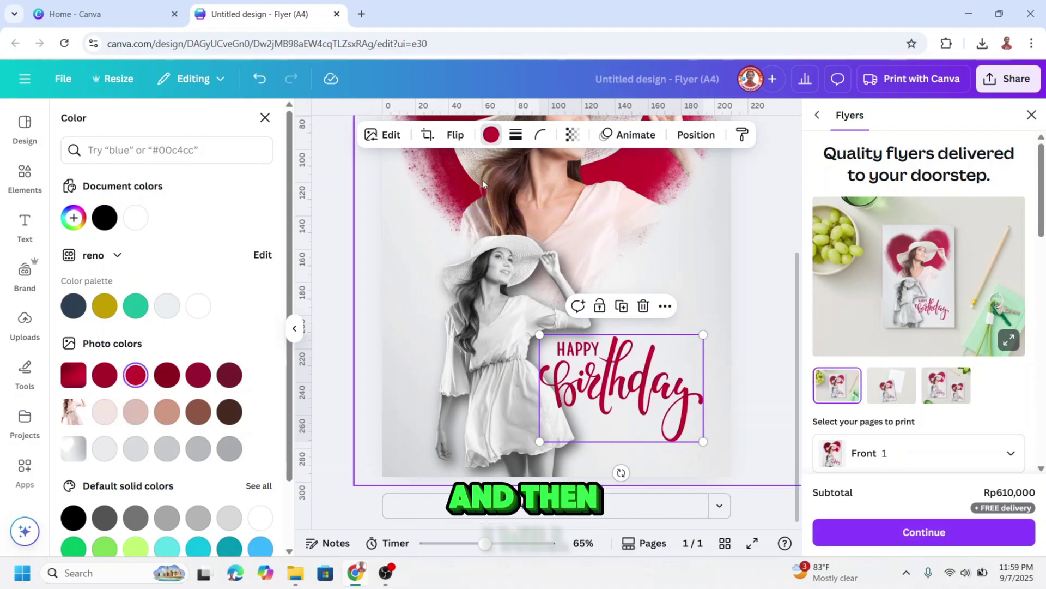
pyautogui.click(389, 137)
pyautogui.scroll(-5, 101, 348)
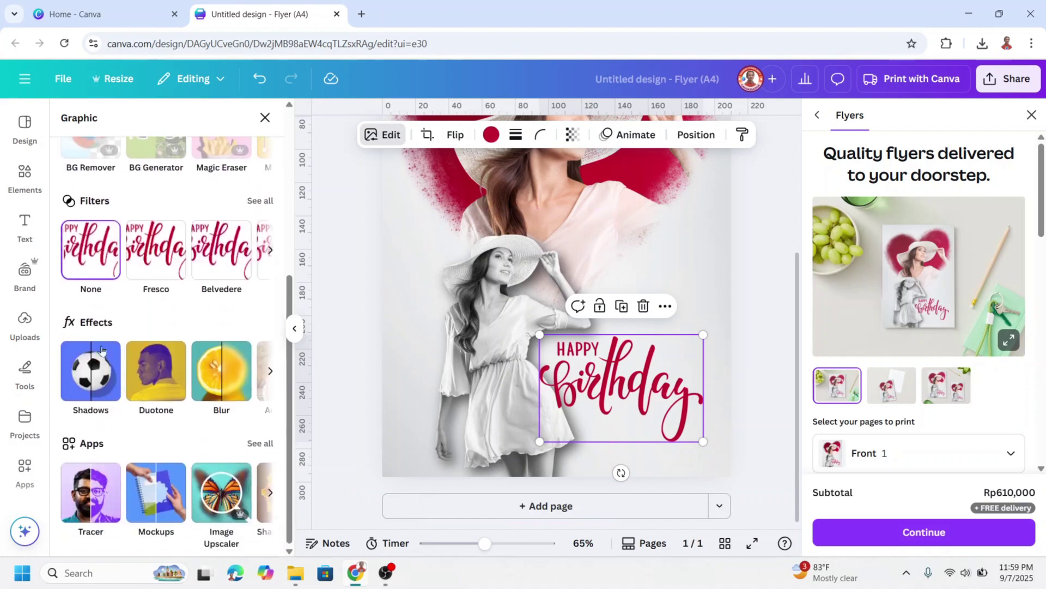
pyautogui.click(91, 381)
pyautogui.click(176, 280)
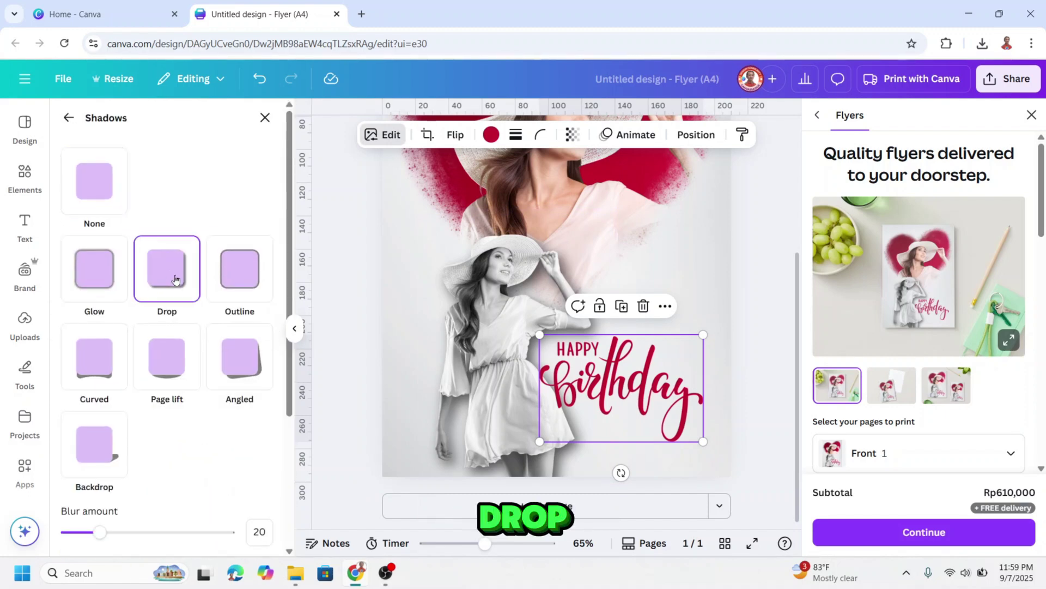
pyautogui.scroll(-4, 180, 294)
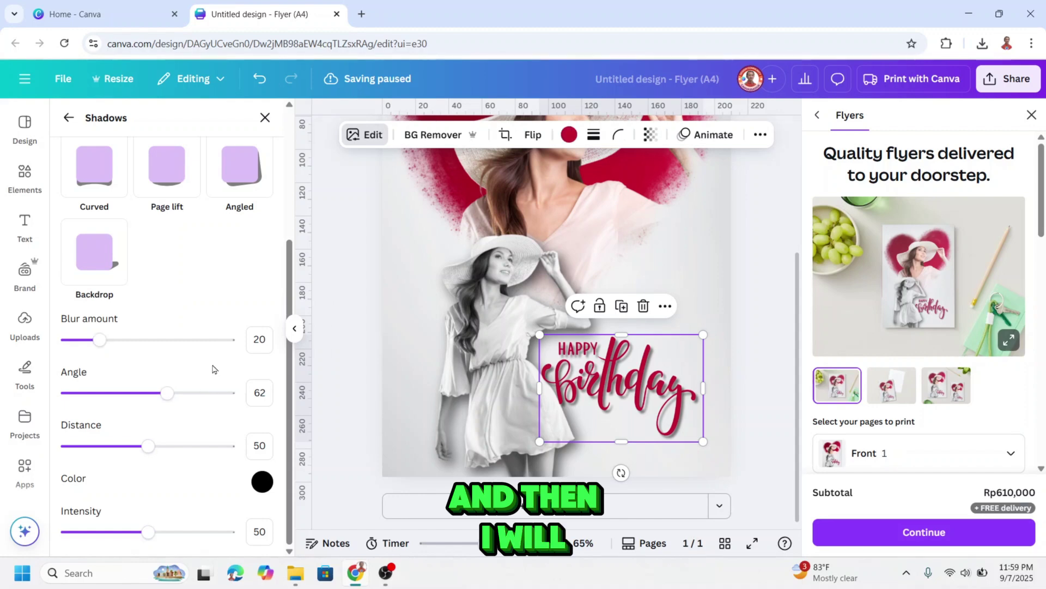
pyautogui.moveTo(149, 445); pyautogui.dragTo(121, 457)
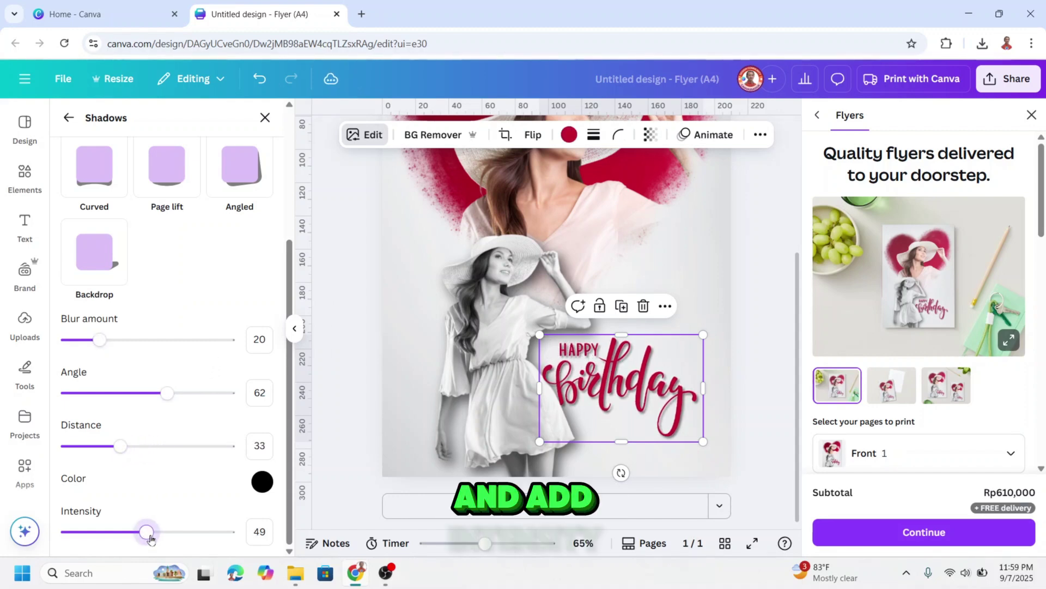
pyautogui.moveTo(151, 538); pyautogui.dragTo(151, 535)
pyautogui.click(264, 485)
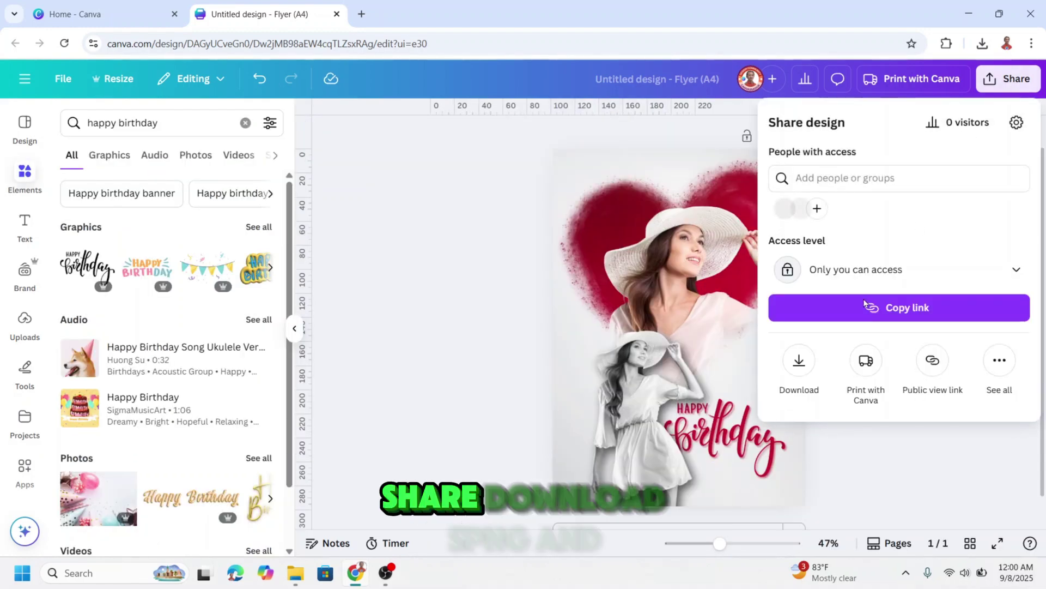
# Step: Open the card's download settings with PNG as the file type
pyautogui.click(793, 366)
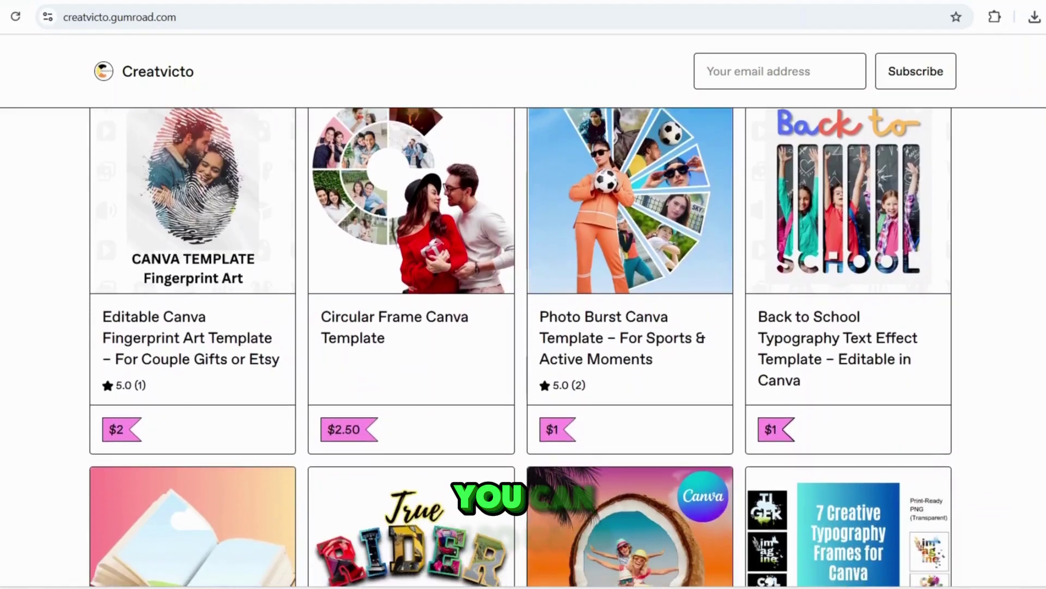
pyautogui.scroll(-5, 521, 347)
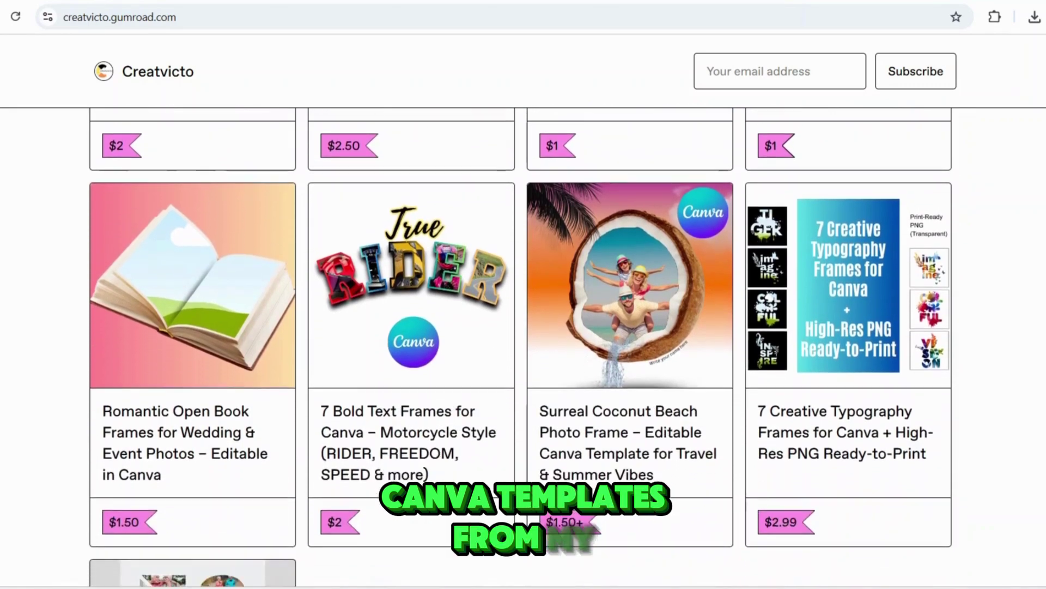
pyautogui.scroll(-5, 520, 347)
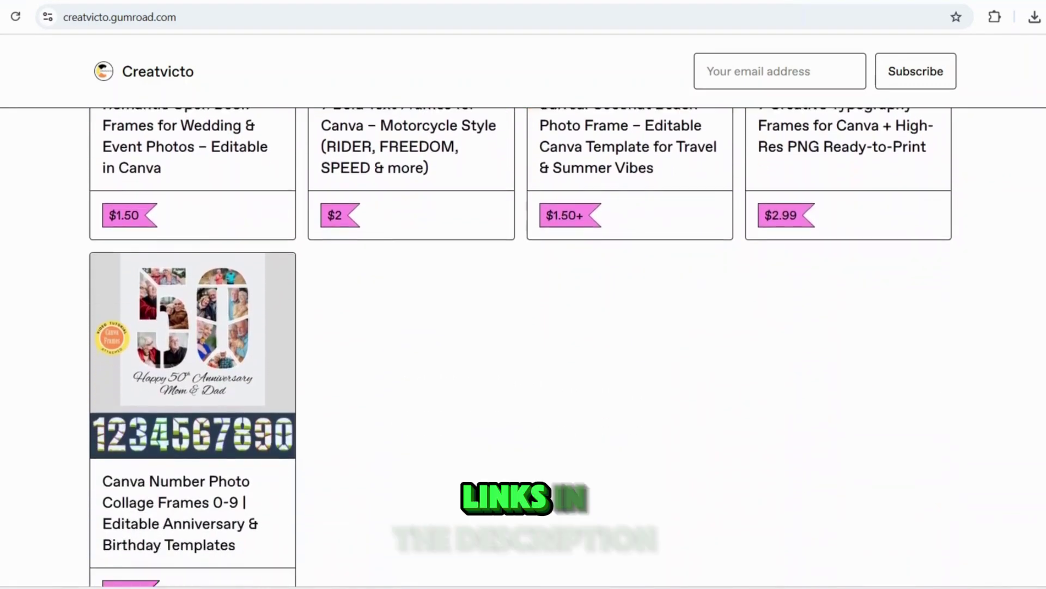